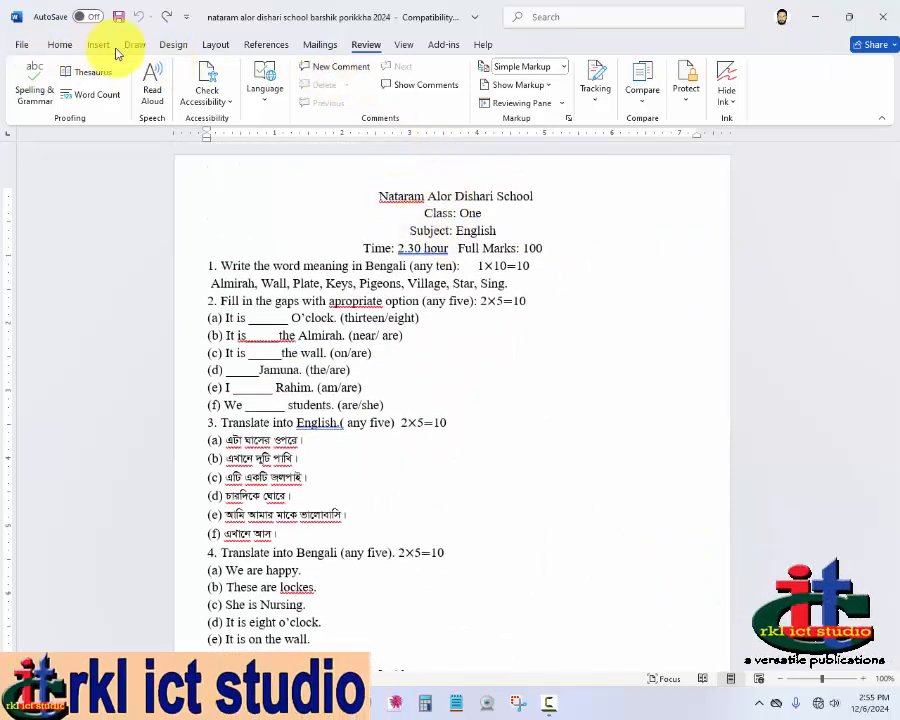
Step: Open the Review tab and examine the underlined spelling and grammar errors in the question paper
click(68, 44)
click(98, 44)
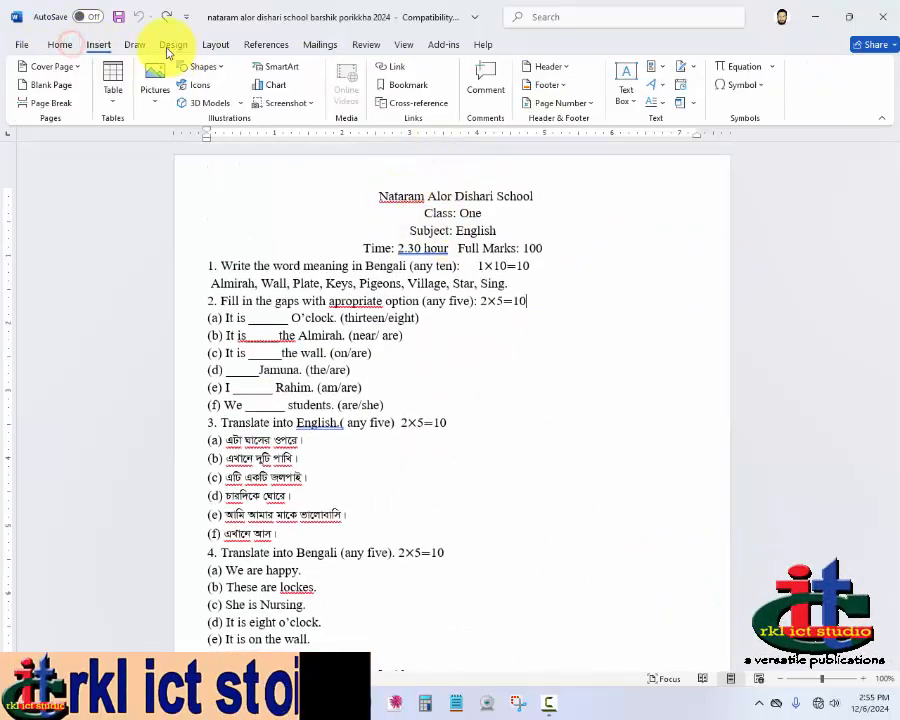
click(370, 45)
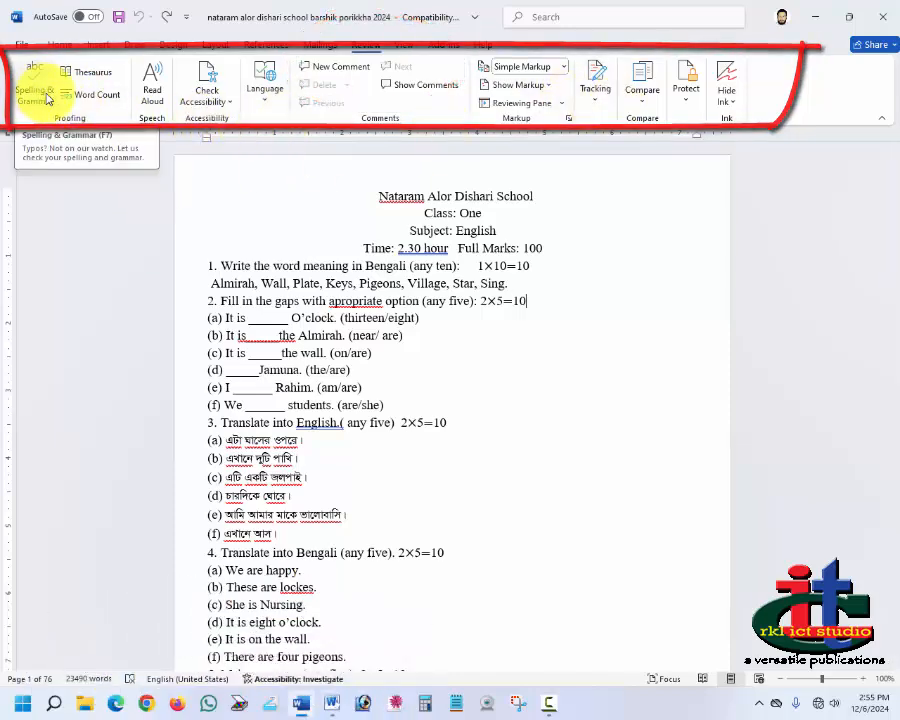
click(350, 175)
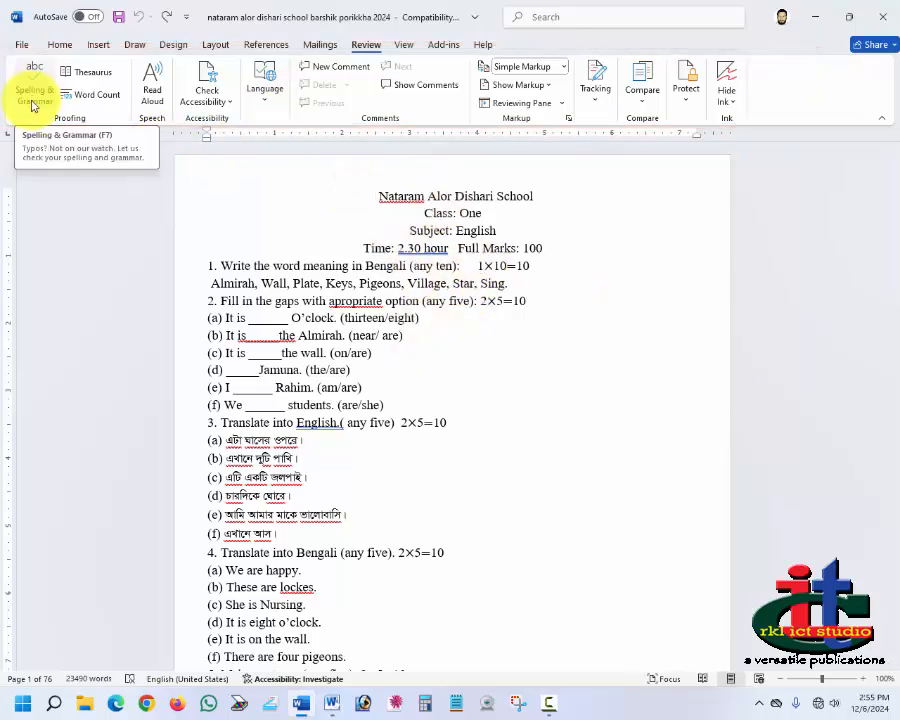
click(387, 181)
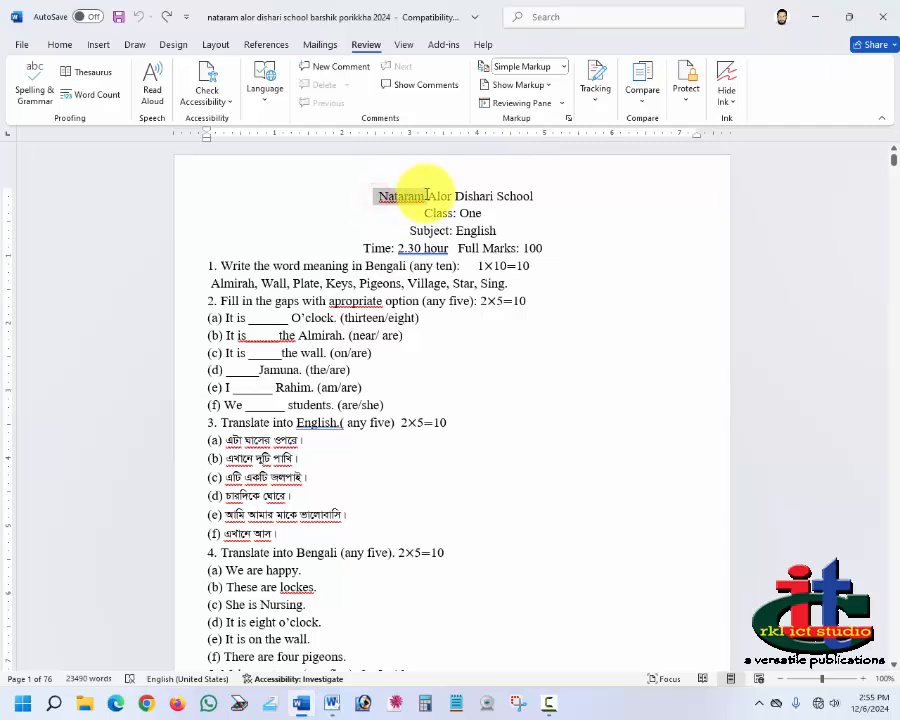
drag(427, 195, 548, 354)
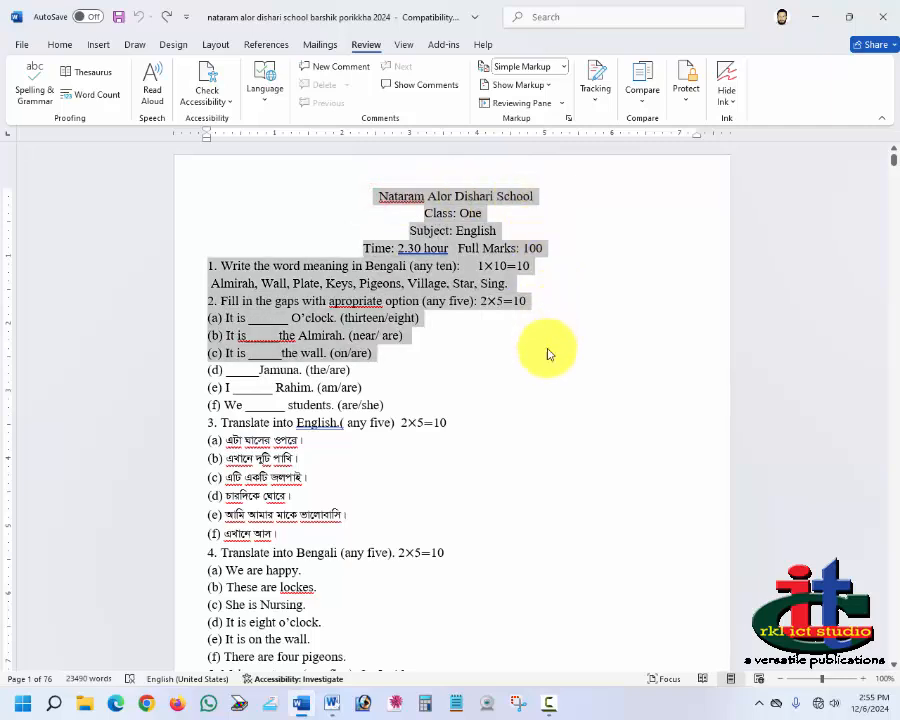
click(564, 396)
drag(329, 301, 386, 301)
click(343, 303)
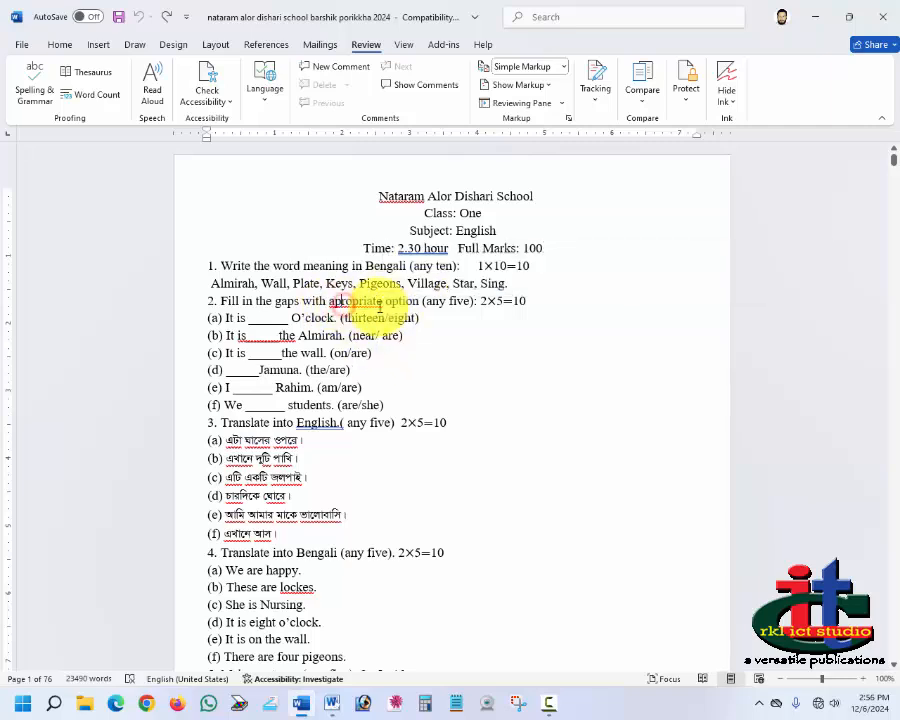
drag(443, 252, 440, 250)
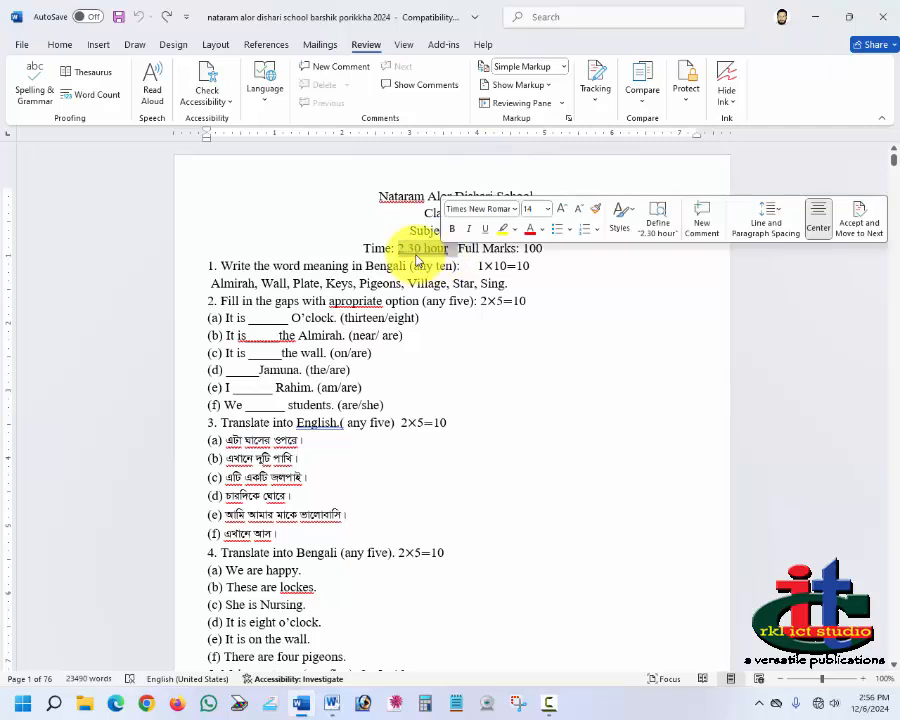
click(410, 248)
drag(244, 340, 310, 337)
double_click(325, 424)
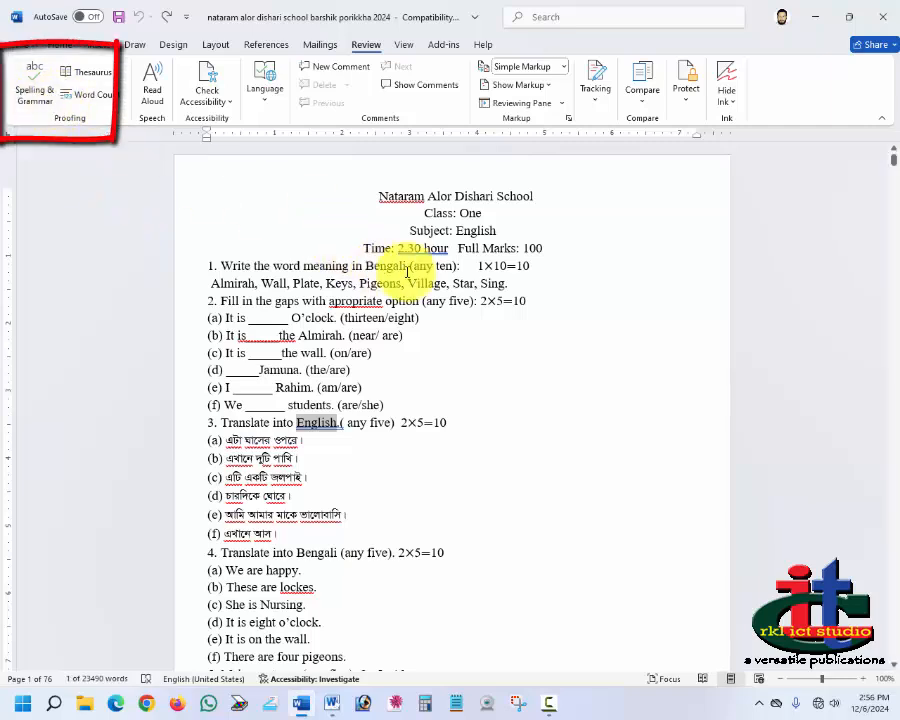
click(362, 302)
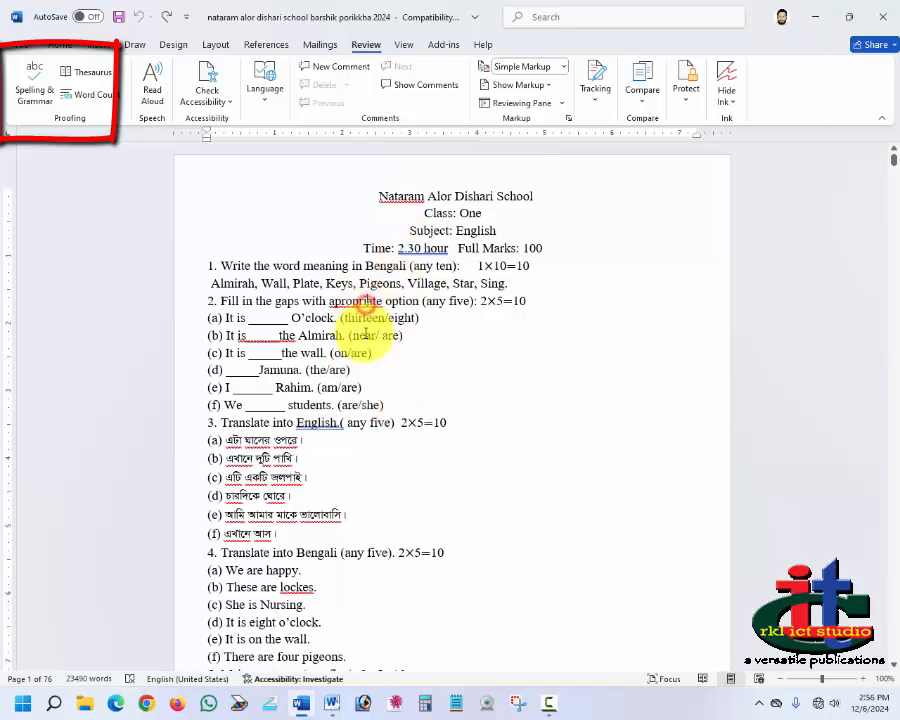
Step: Run Spelling & Grammar, replacing apropriate with appropriate and hyphenating 2.30 hour as 2.30-hour
click(30, 100)
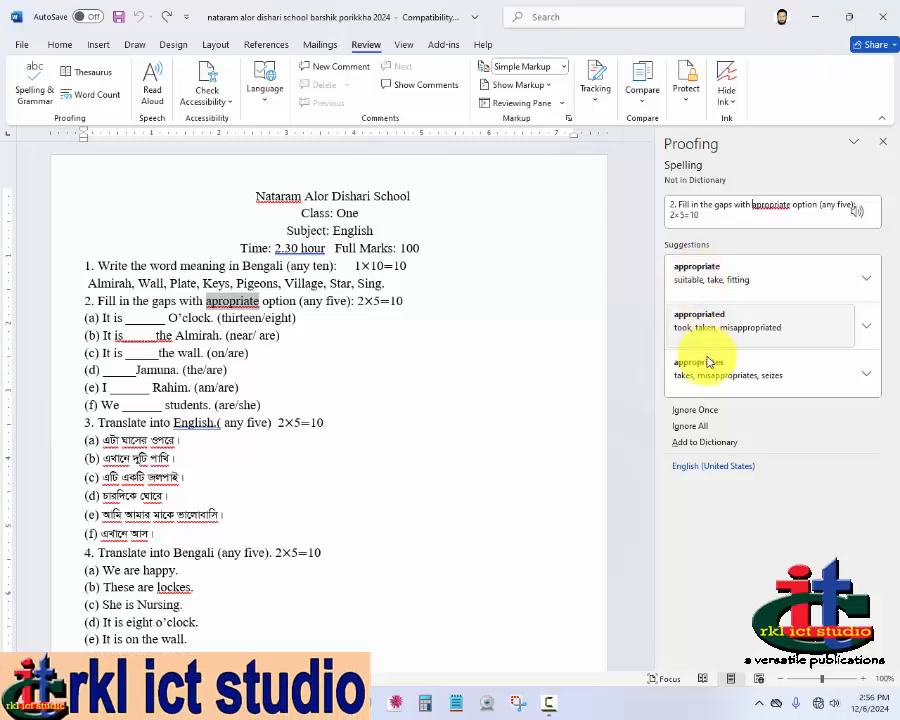
click(689, 270)
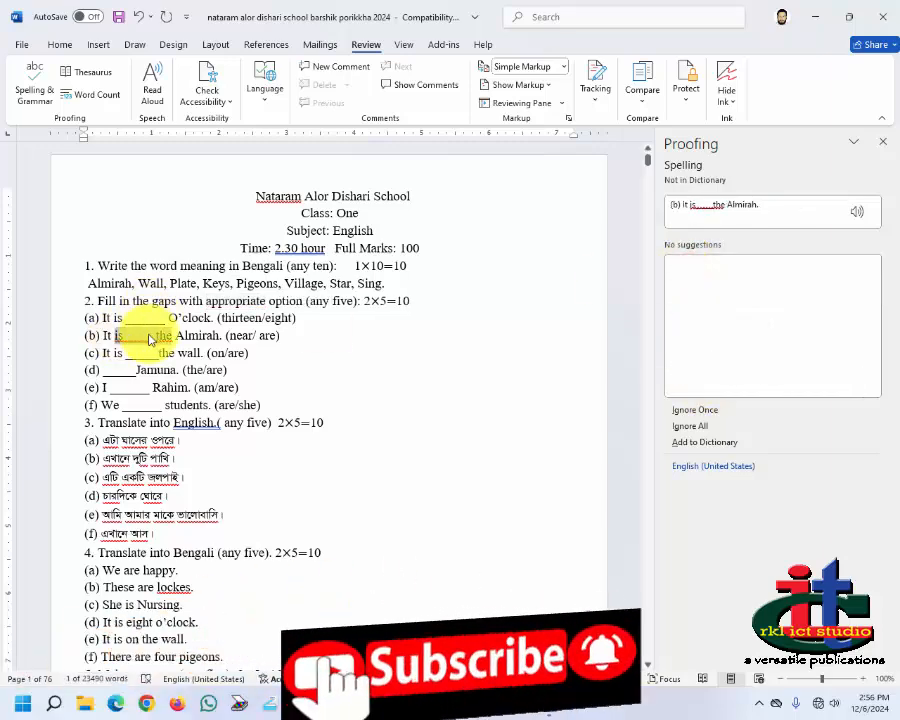
click(282, 251)
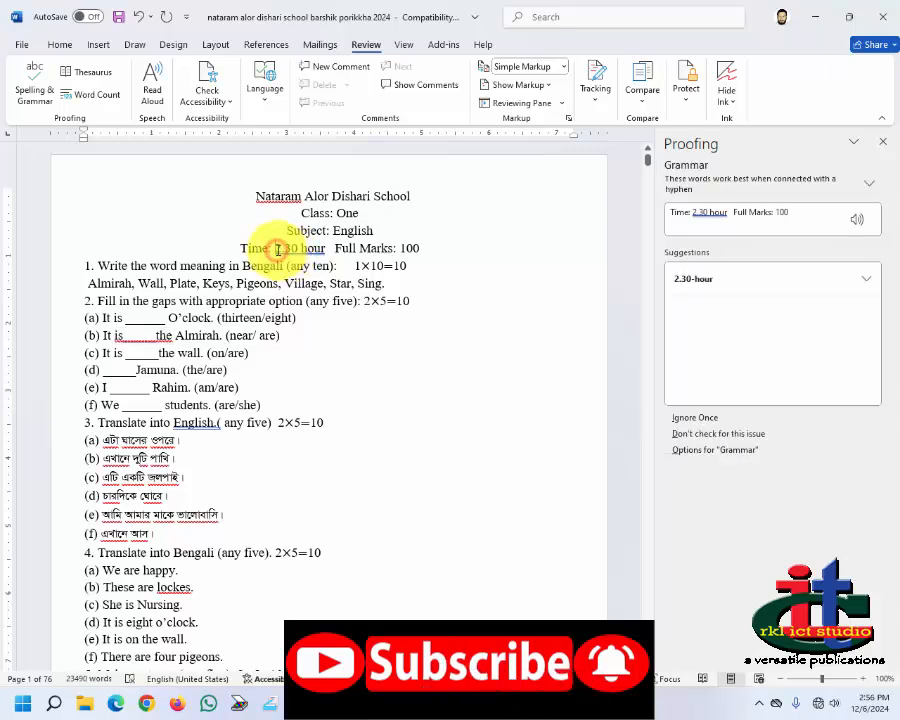
click(693, 278)
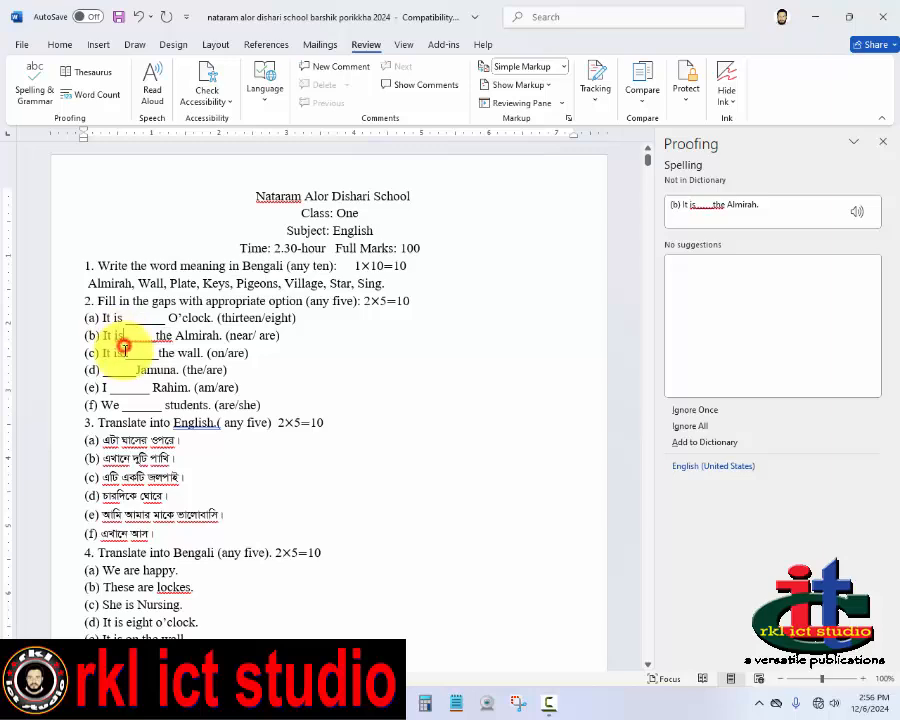
Step: Resume the check and accept the punctuation spacing fixes around English.( any five)
click(162, 335)
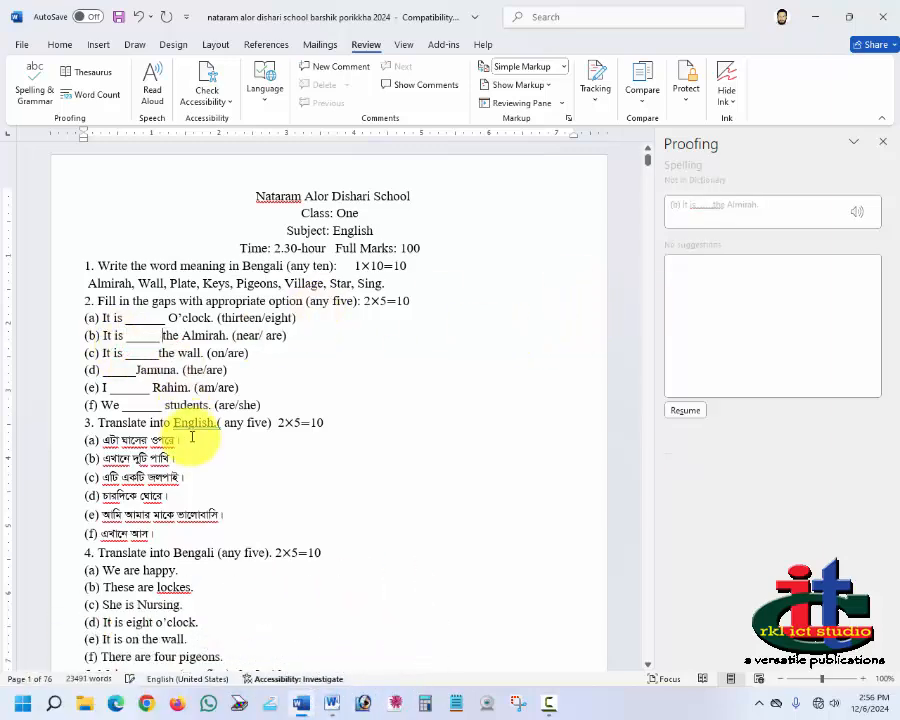
click(685, 410)
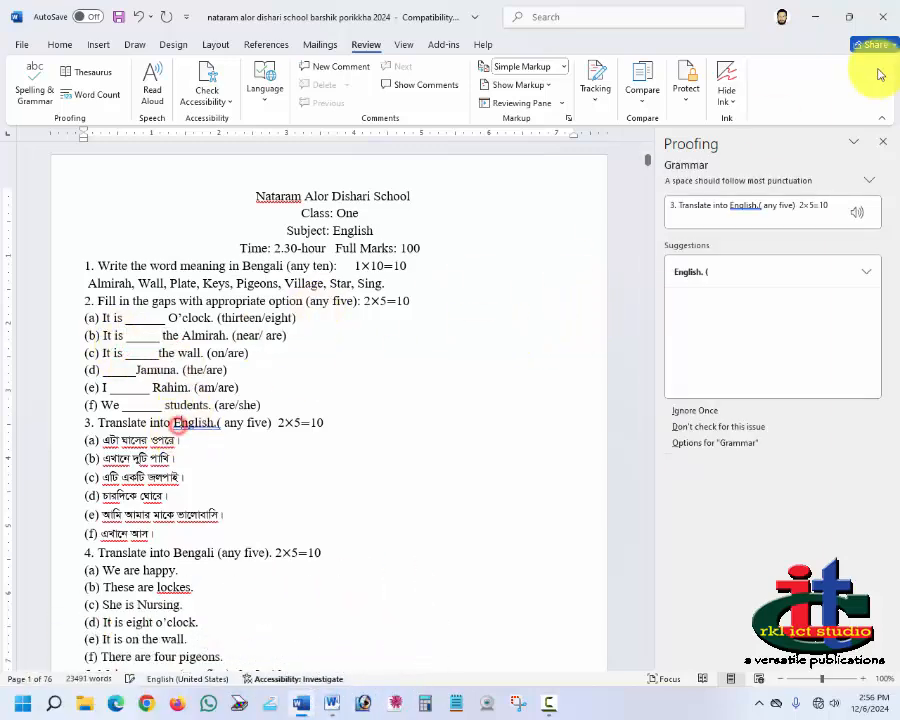
click(688, 270)
click(680, 276)
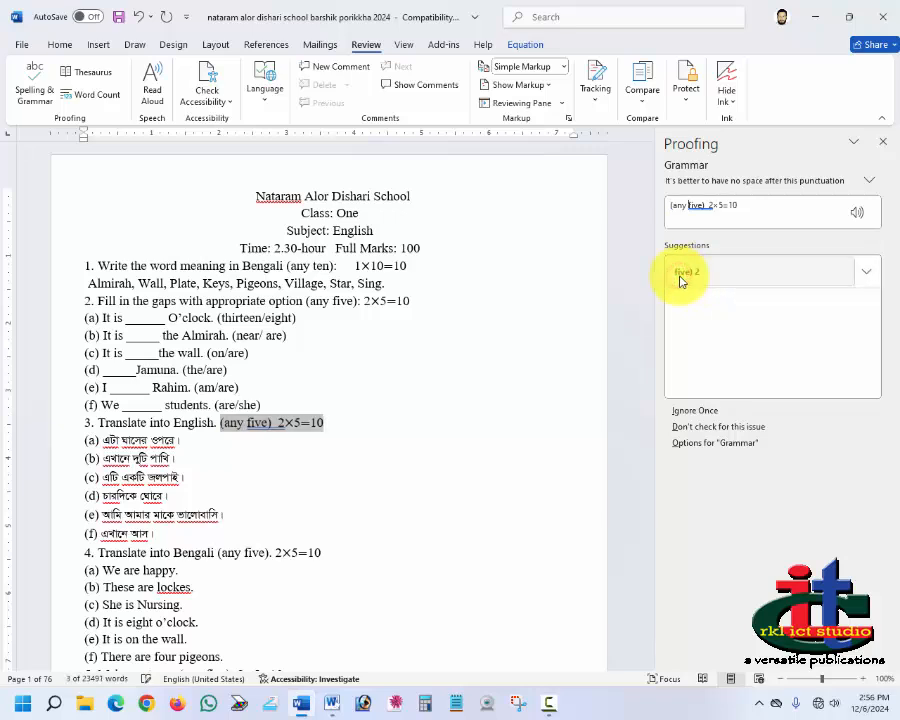
click(680, 277)
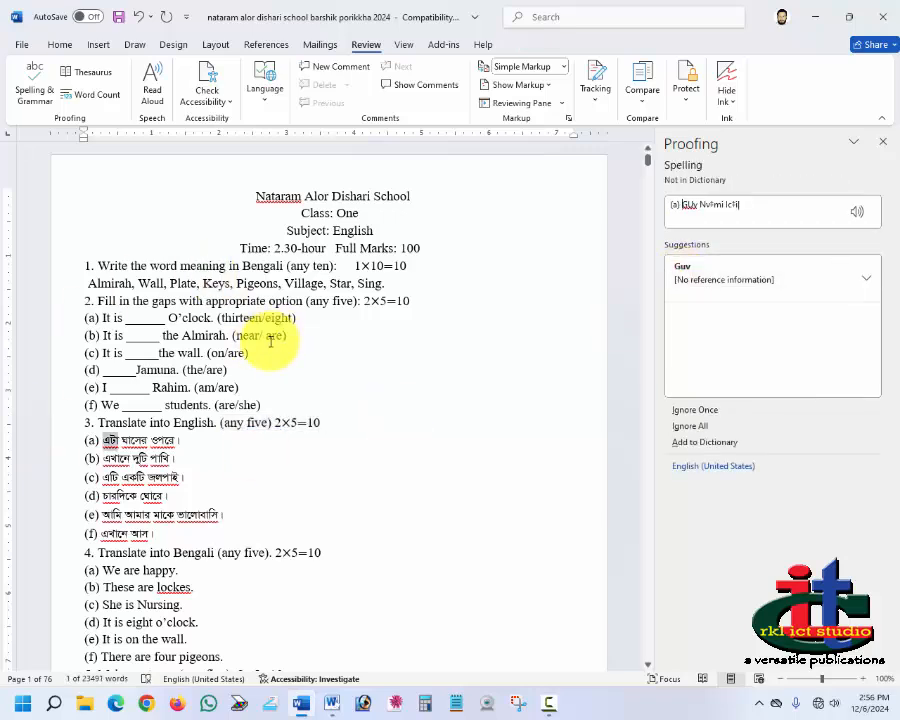
Step: Undo all the proofing corrections just made
click(139, 22)
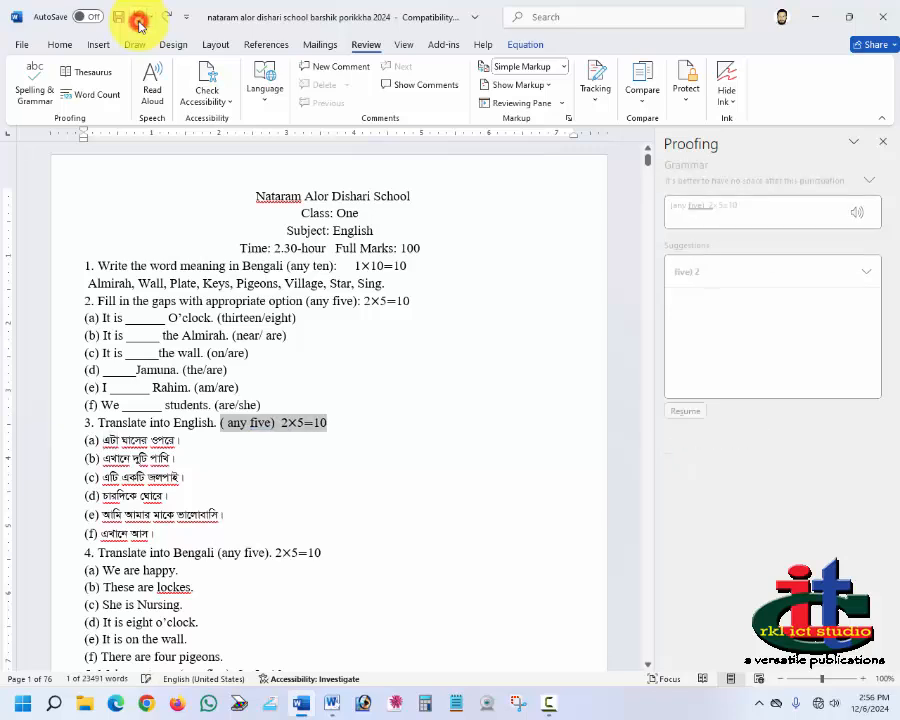
click(139, 22)
click(139, 22)
click(139, 22)
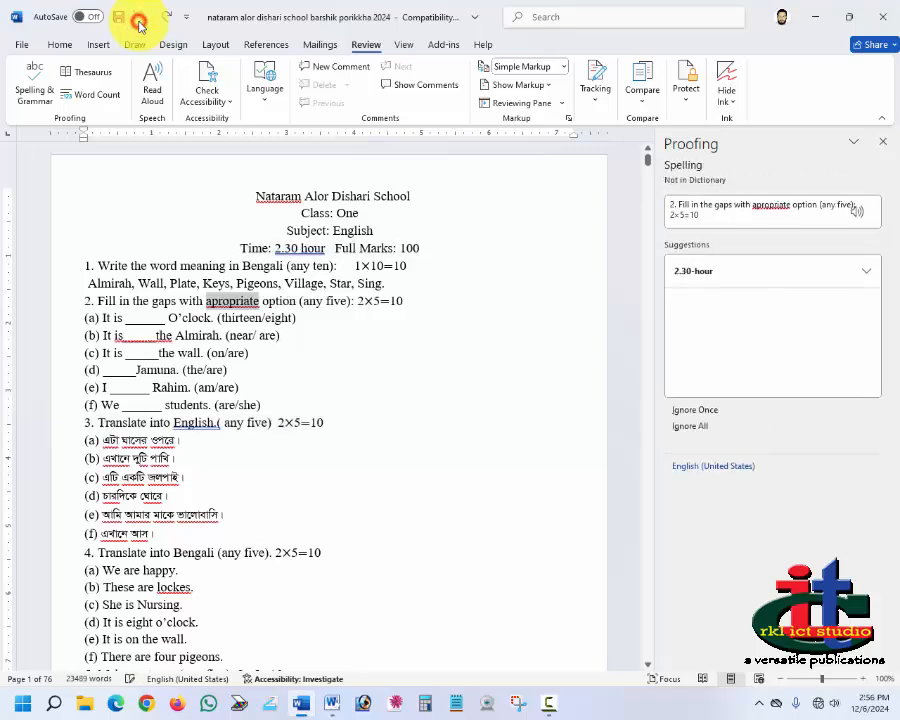
Step: Listen to the flagged sentence, then correct apropriate to appropriate and change 2.30 hour to 2.30-hour
click(858, 215)
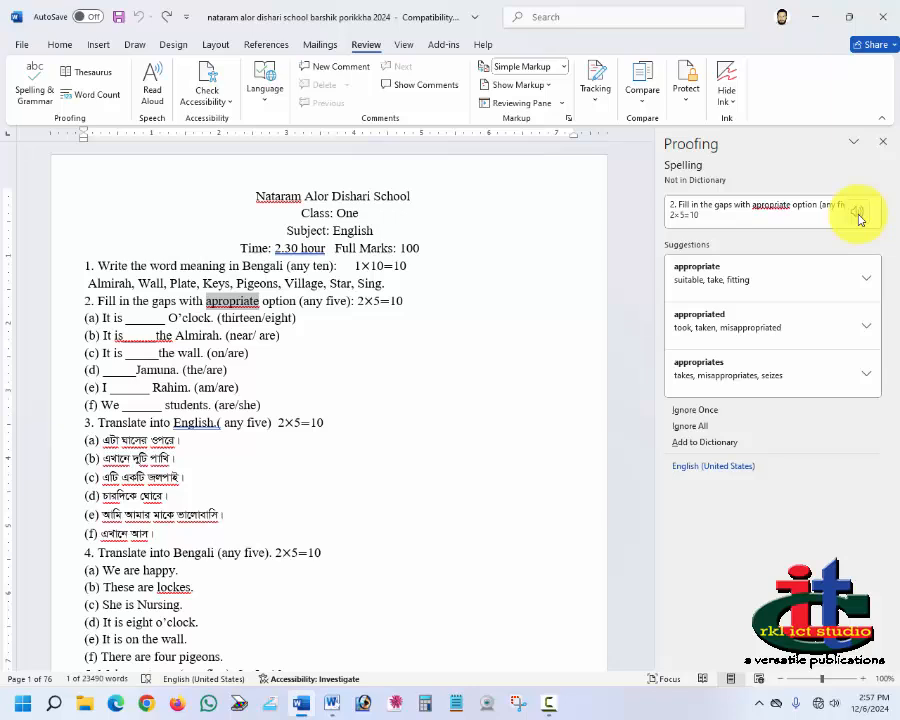
click(688, 275)
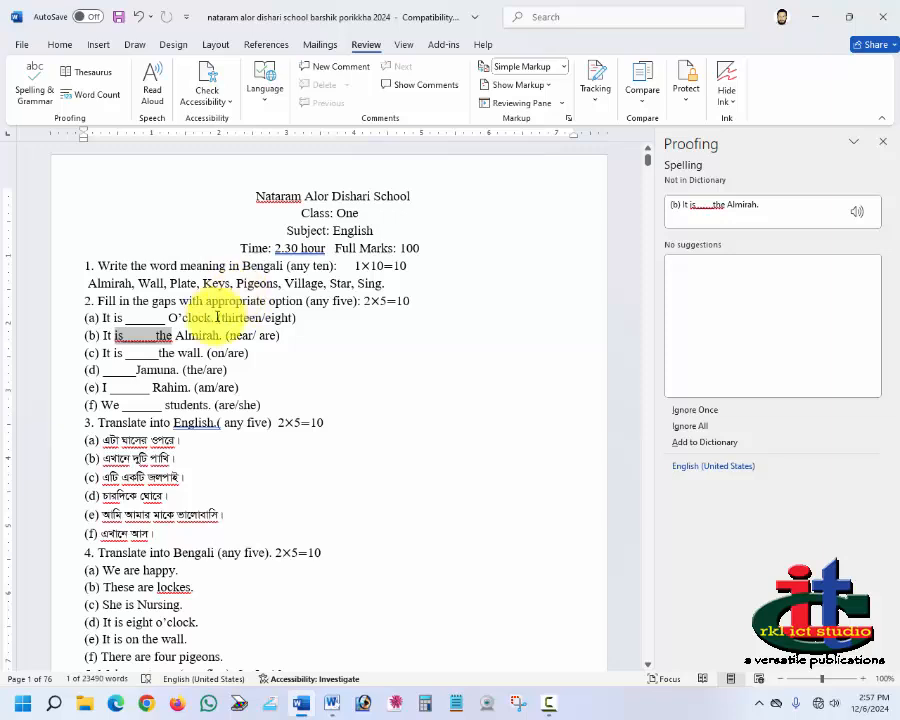
click(290, 249)
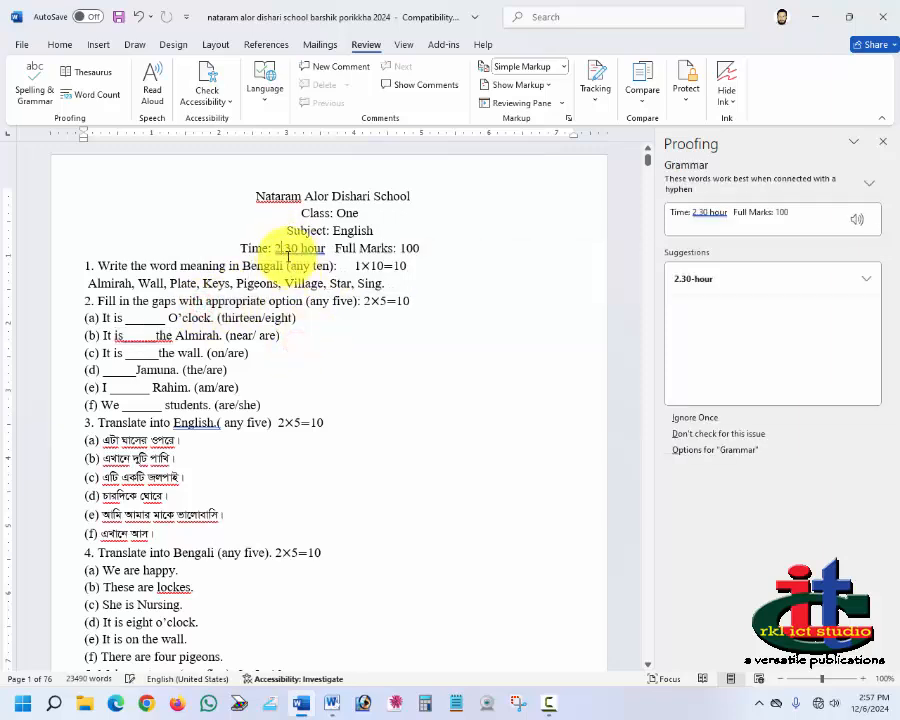
click(700, 281)
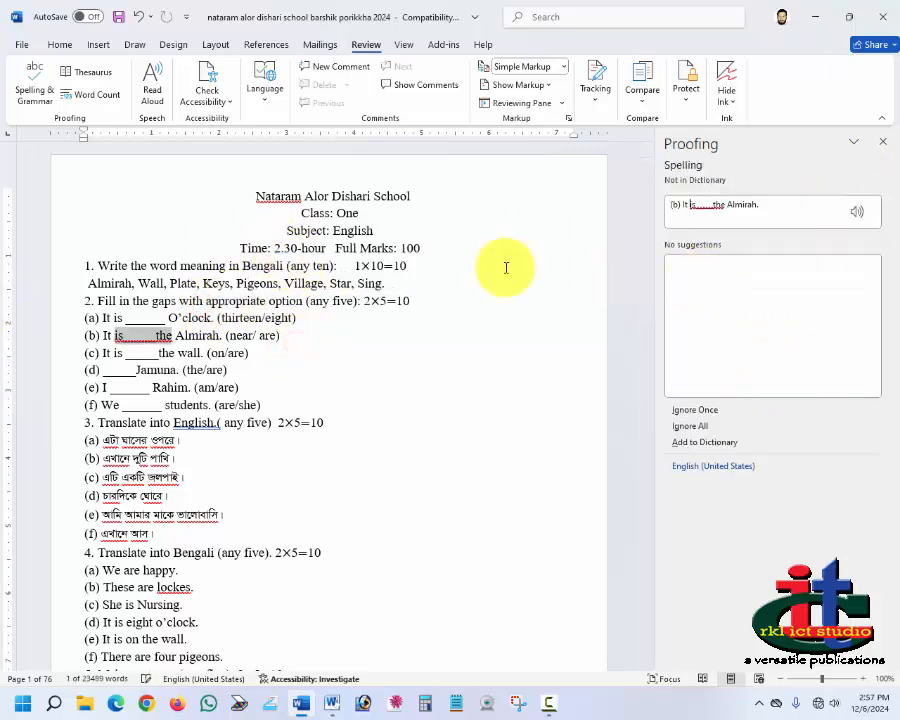
Step: Accept the suggested spacing fixes for the parenthesis in question 3's heading (any five)
click(188, 423)
click(686, 277)
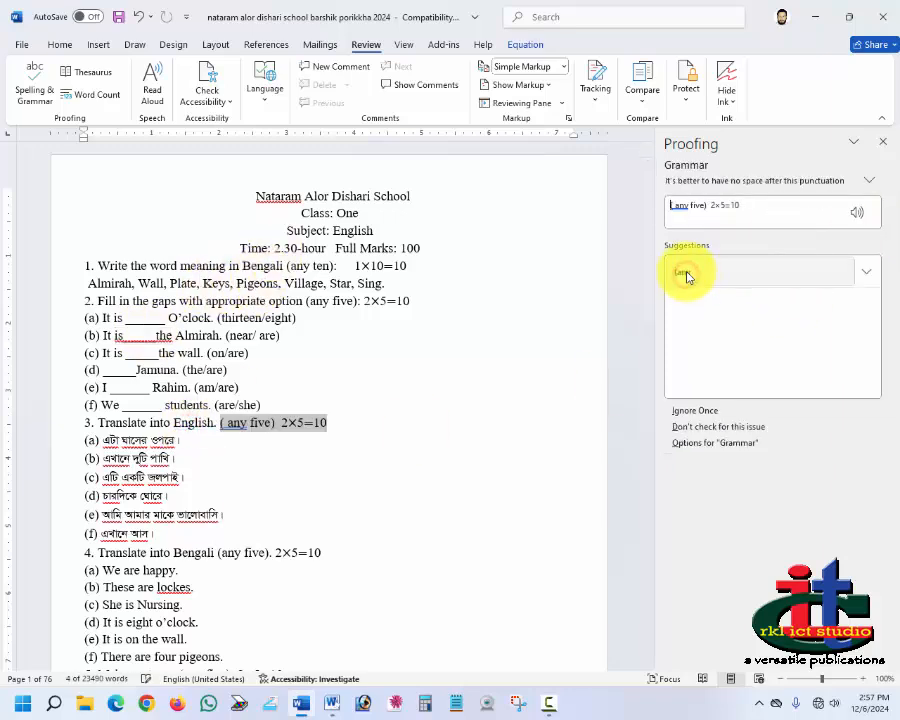
click(680, 270)
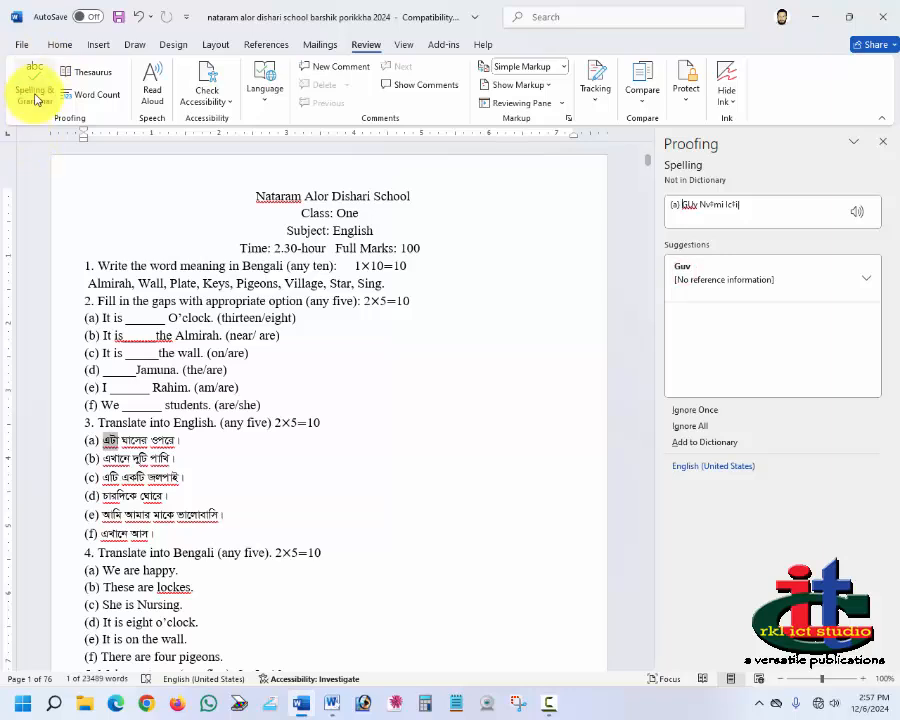
Step: Look up synonyms for the word Time in the Thesaurus, then close the pane
double_click(270, 247)
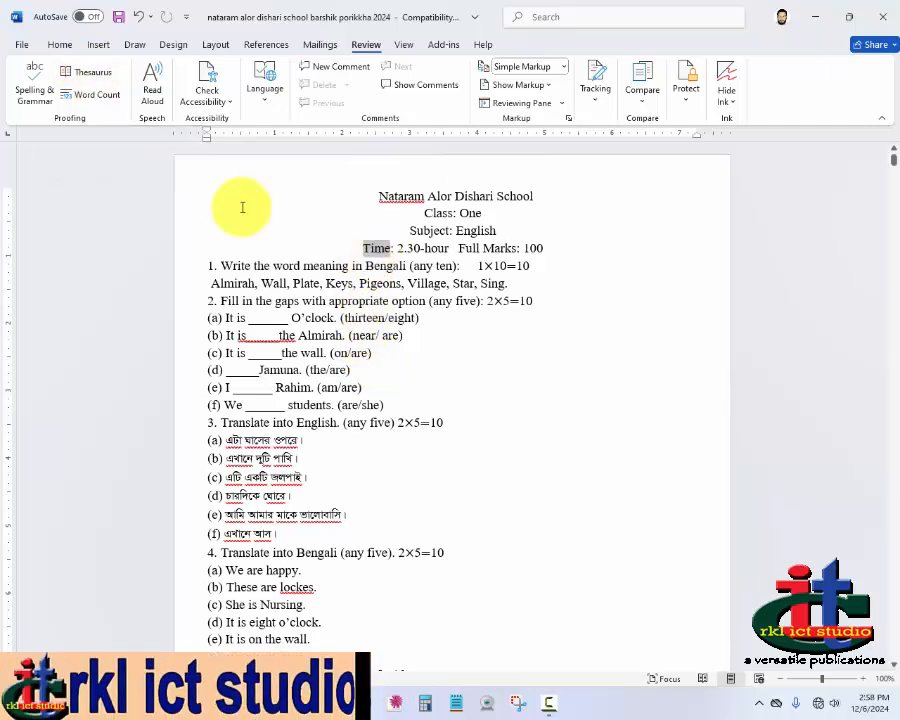
click(84, 77)
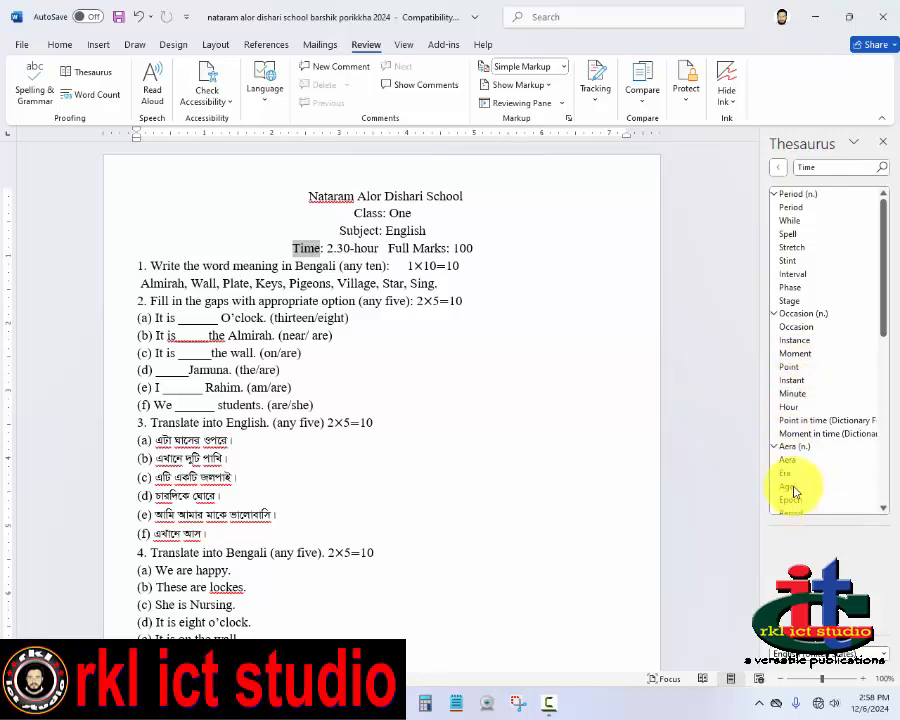
click(883, 146)
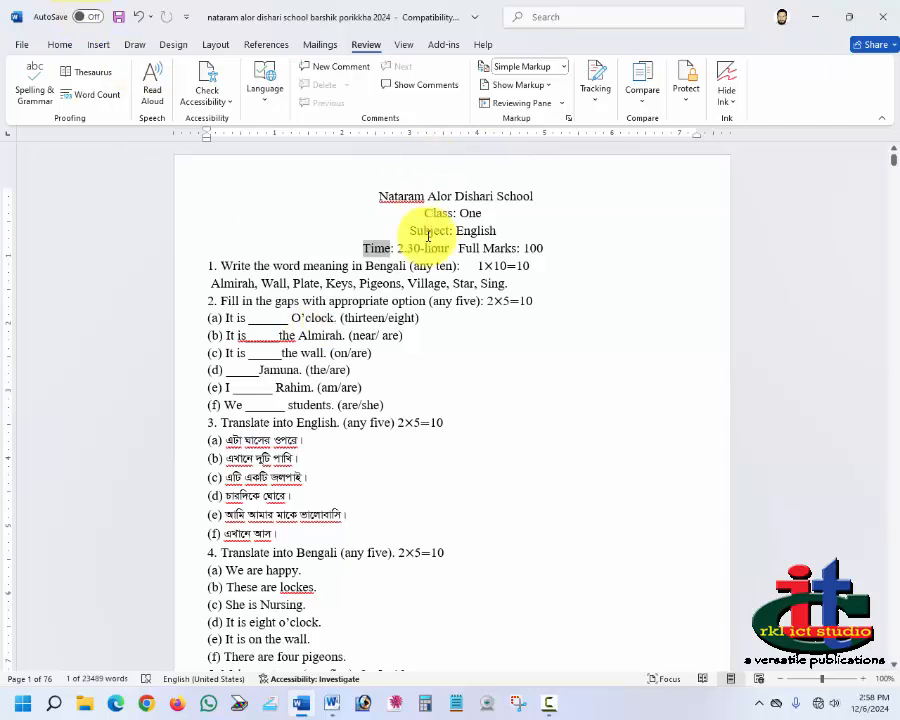
Step: Show the word count statistics for the whole document and close them
click(410, 215)
click(376, 197)
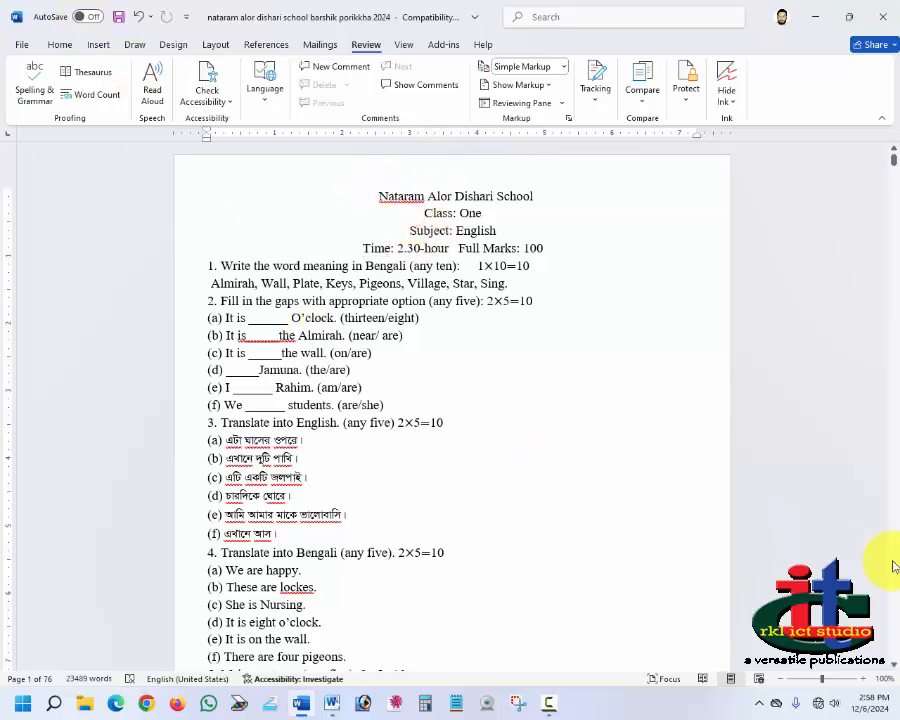
click(96, 97)
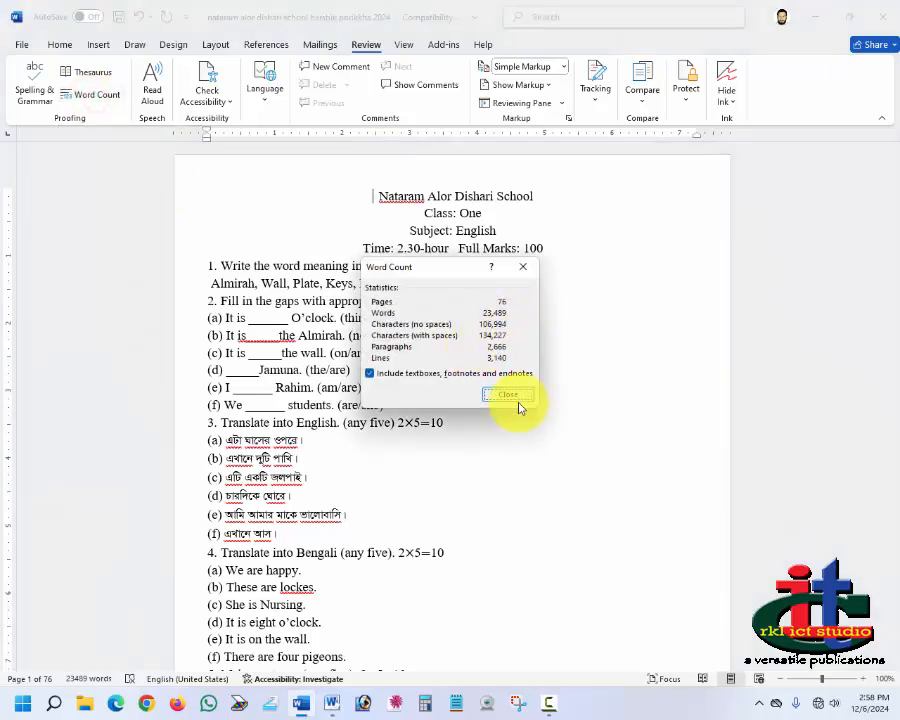
click(521, 267)
Step: Select the heading and first questions and show the word count for that selection
drag(376, 195, 562, 330)
click(107, 104)
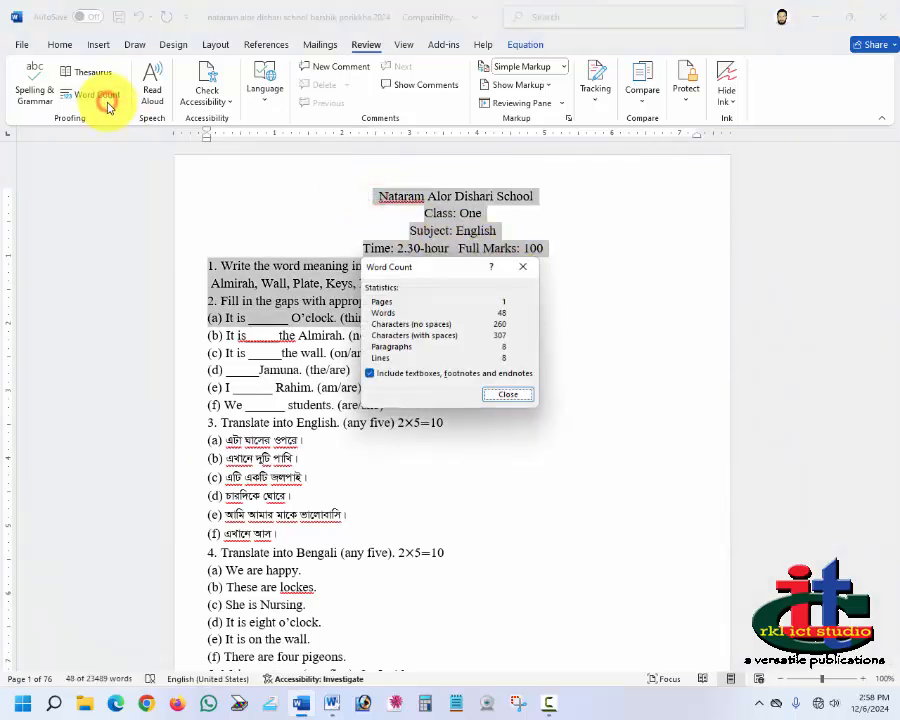
click(512, 396)
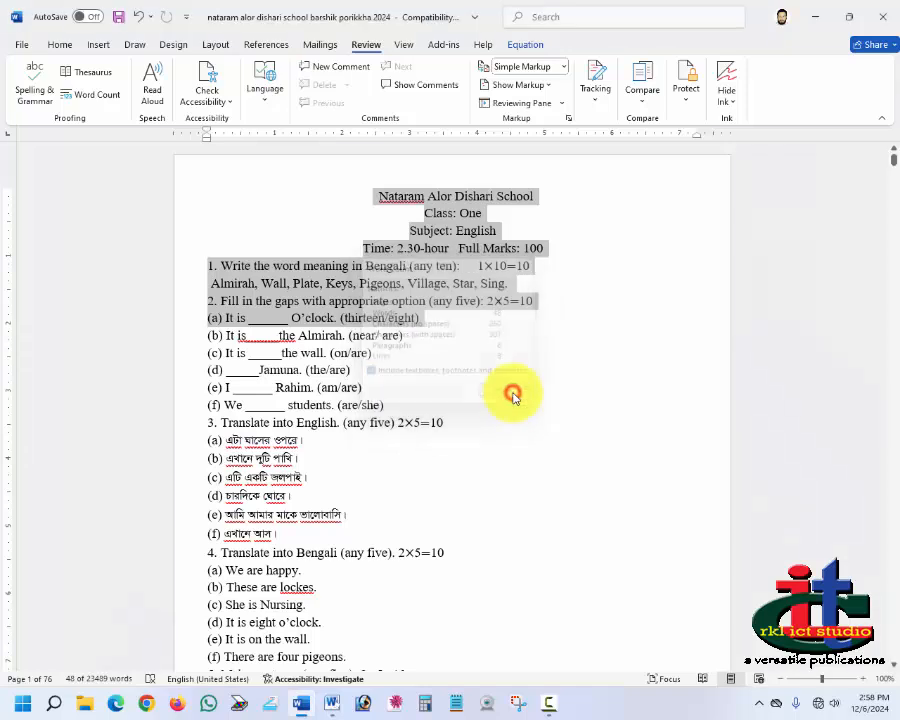
Step: Start reading the document aloud, then stop the playback
click(471, 229)
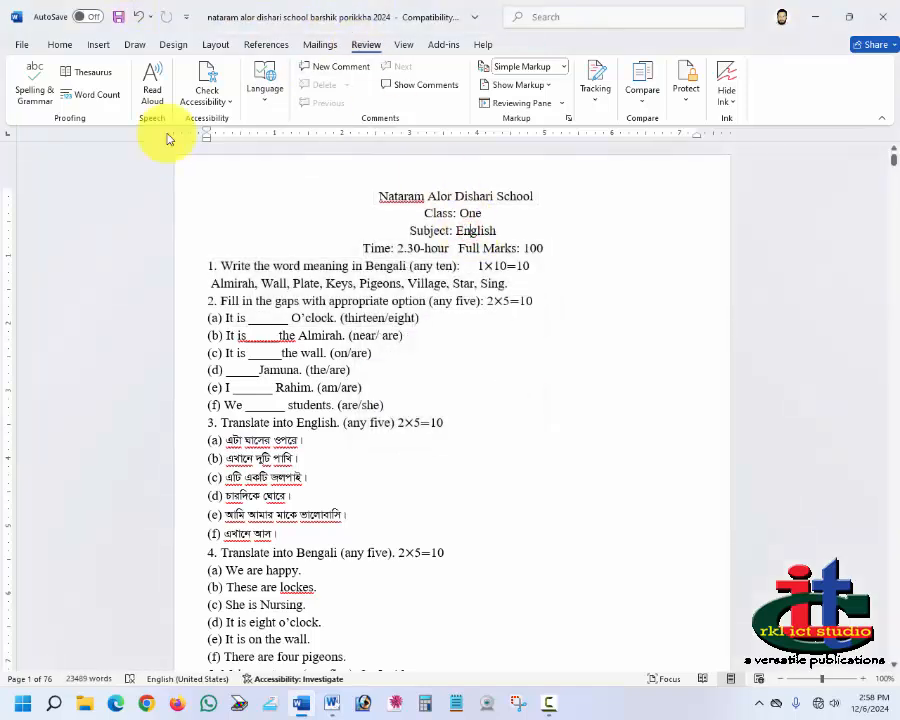
click(153, 82)
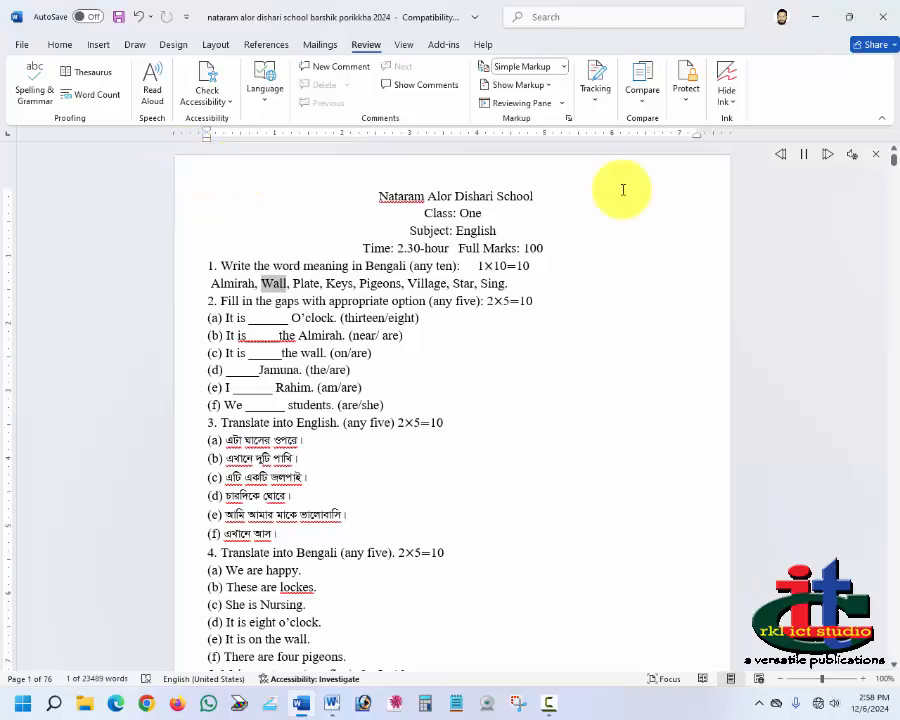
click(875, 157)
Step: Open the Navigation pane from the Check Accessibility options and switch to its Headings view
click(229, 103)
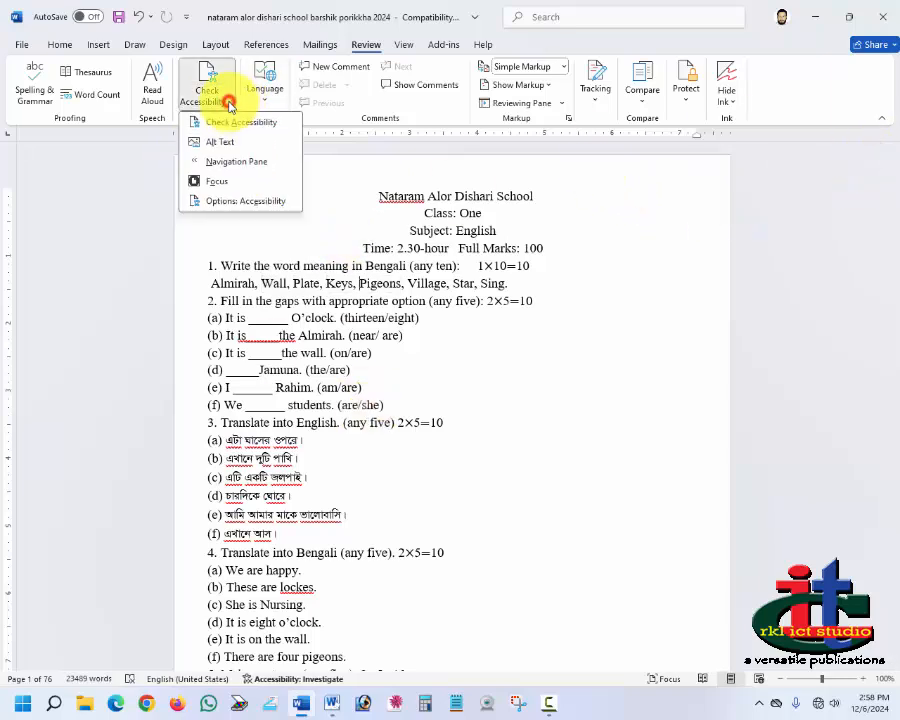
click(236, 170)
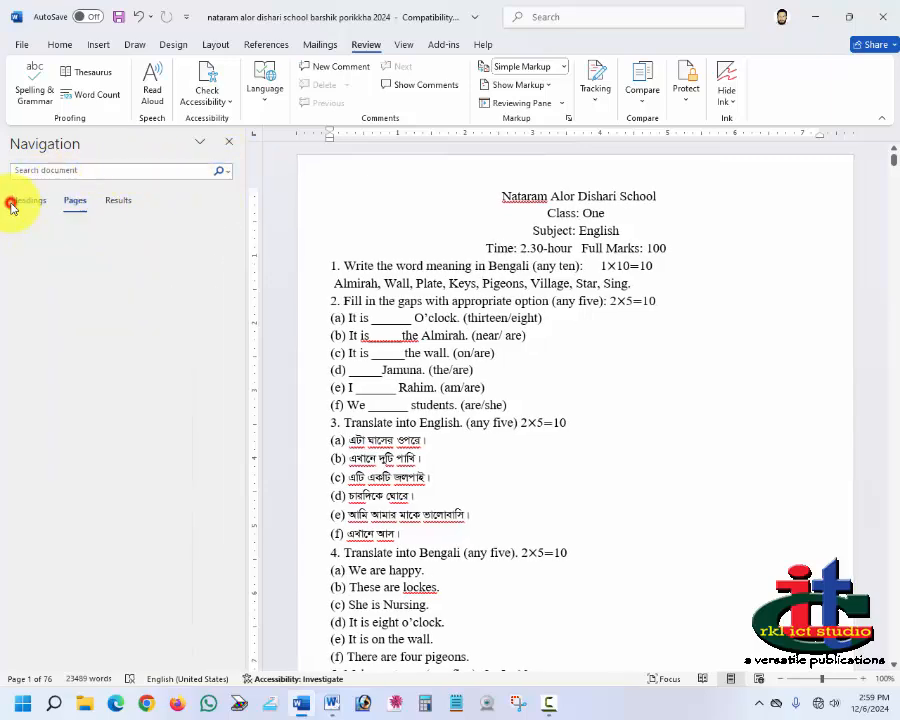
click(18, 200)
click(46, 174)
click(516, 206)
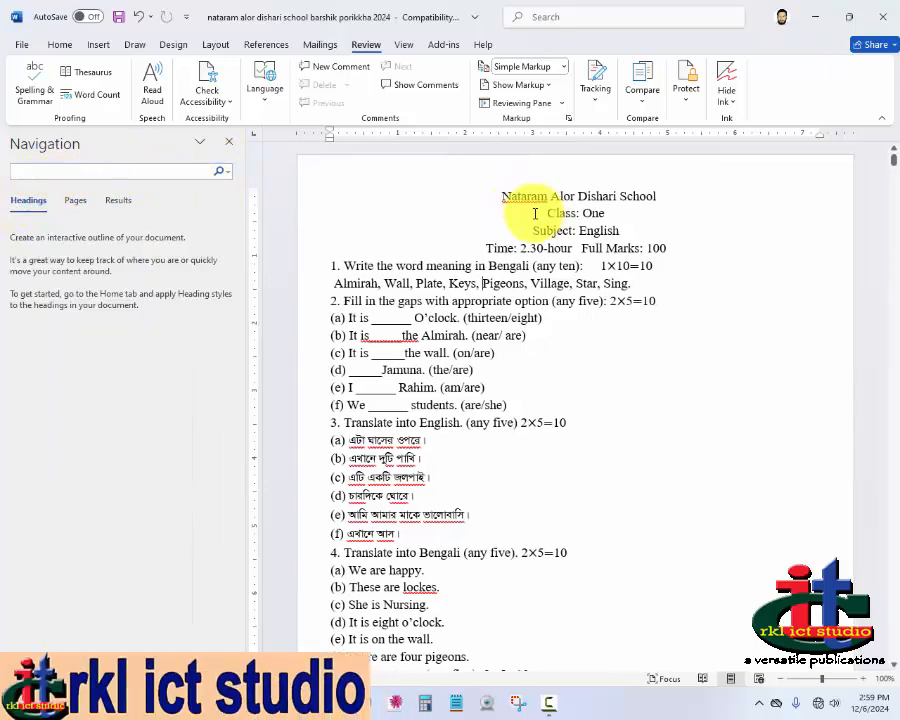
click(549, 231)
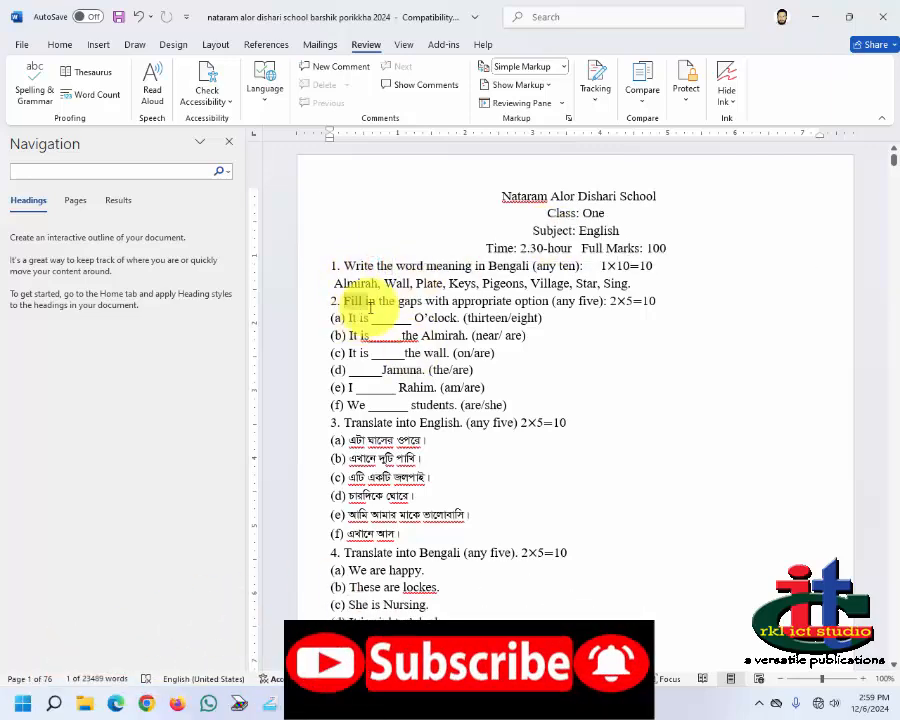
click(783, 405)
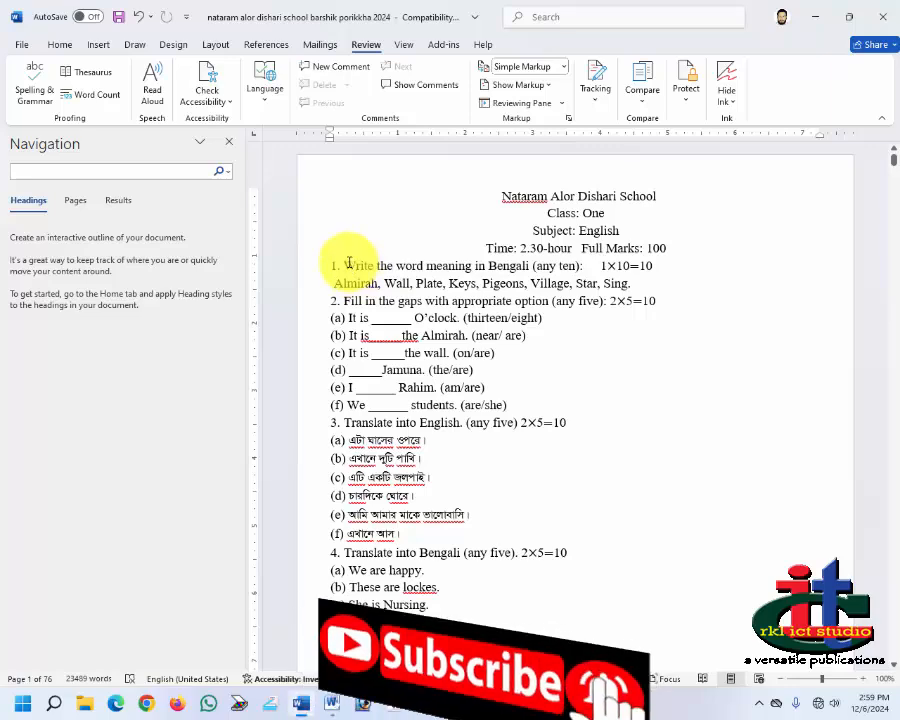
Step: Search the document for the word write in the Navigation pane and browse the matching pages 6 and 21
double_click(349, 265)
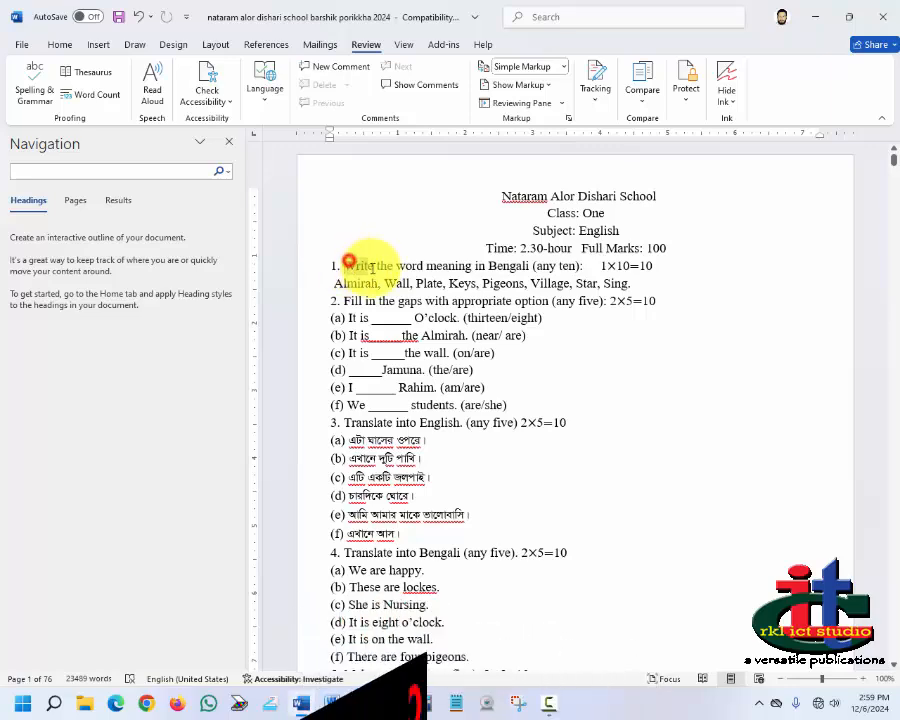
click(23, 170)
text(write)
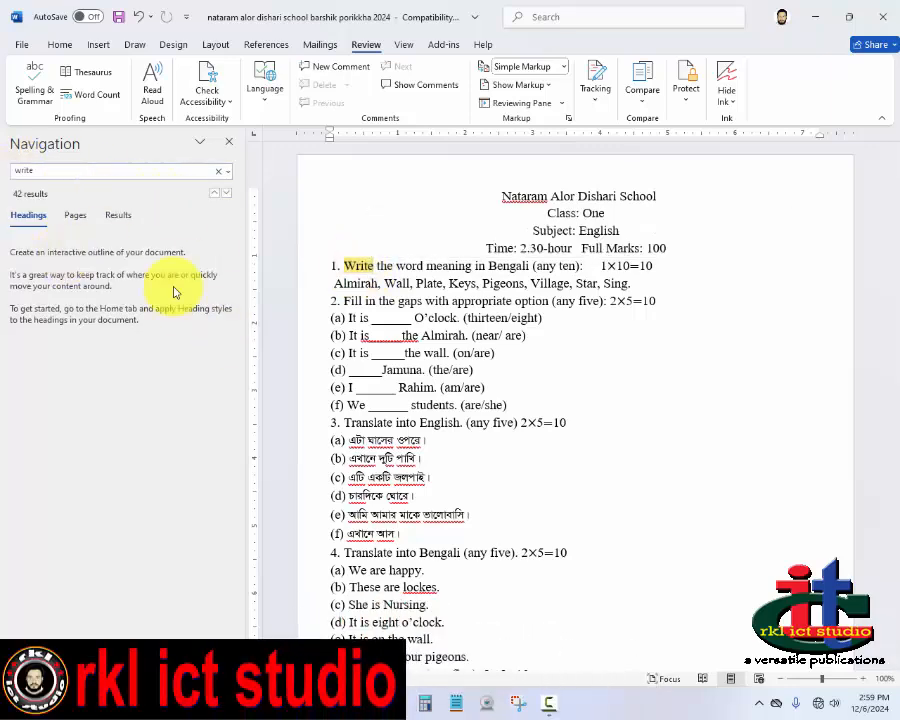
scroll(420, 384, down, 5)
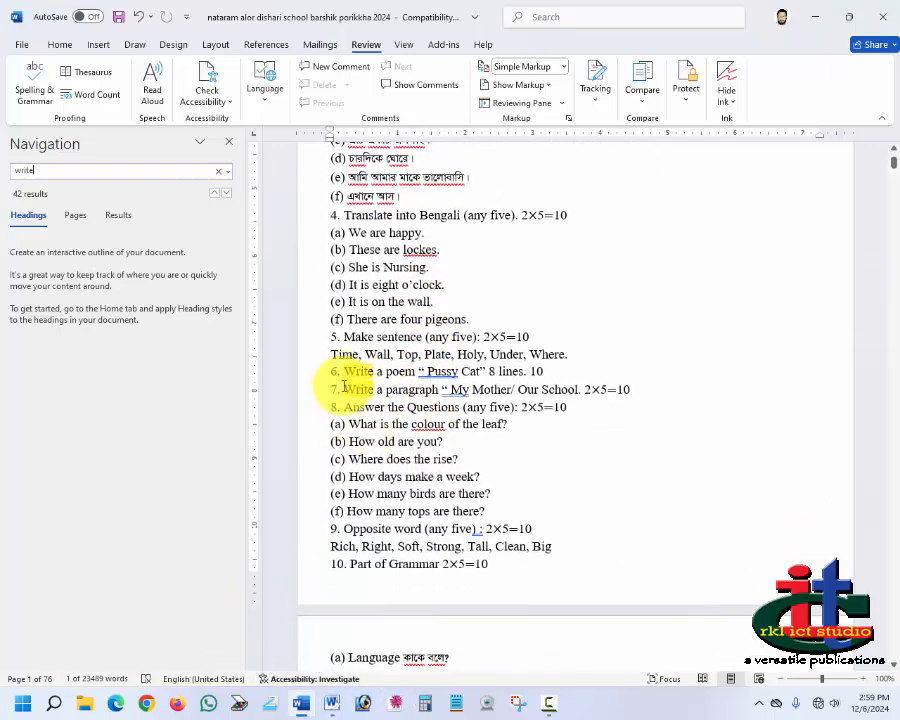
click(74, 216)
click(67, 453)
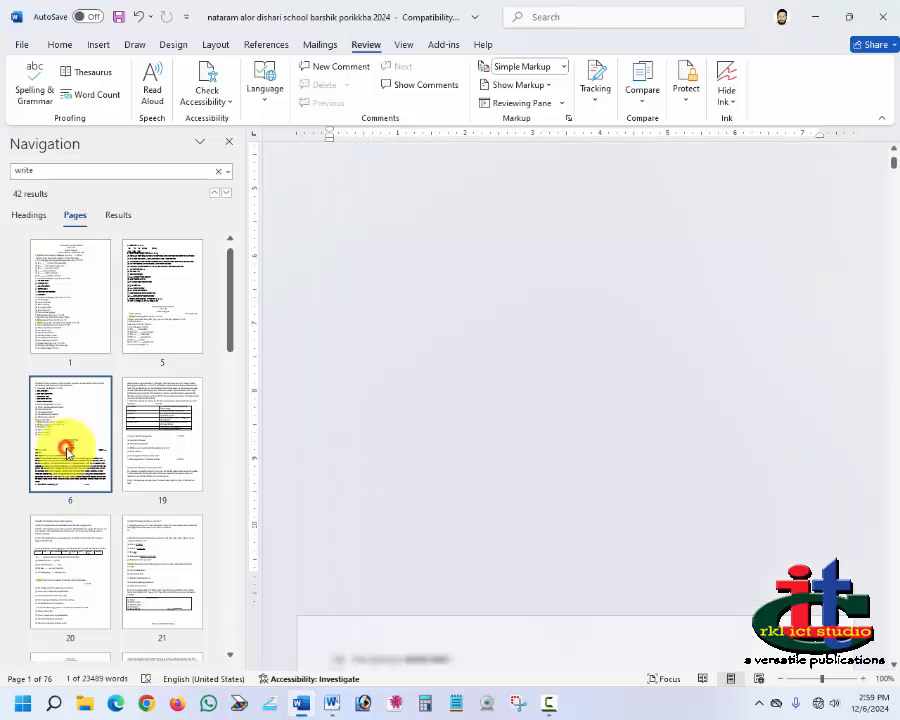
click(160, 580)
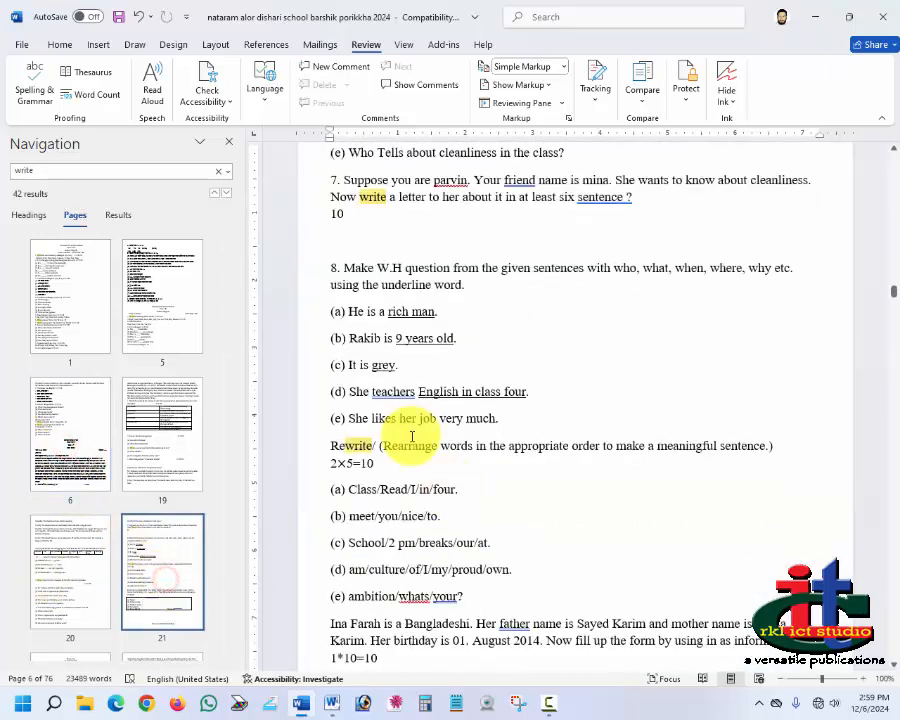
Step: Switch the document into Focus mode from the Check Accessibility options, then return to the normal view
click(207, 101)
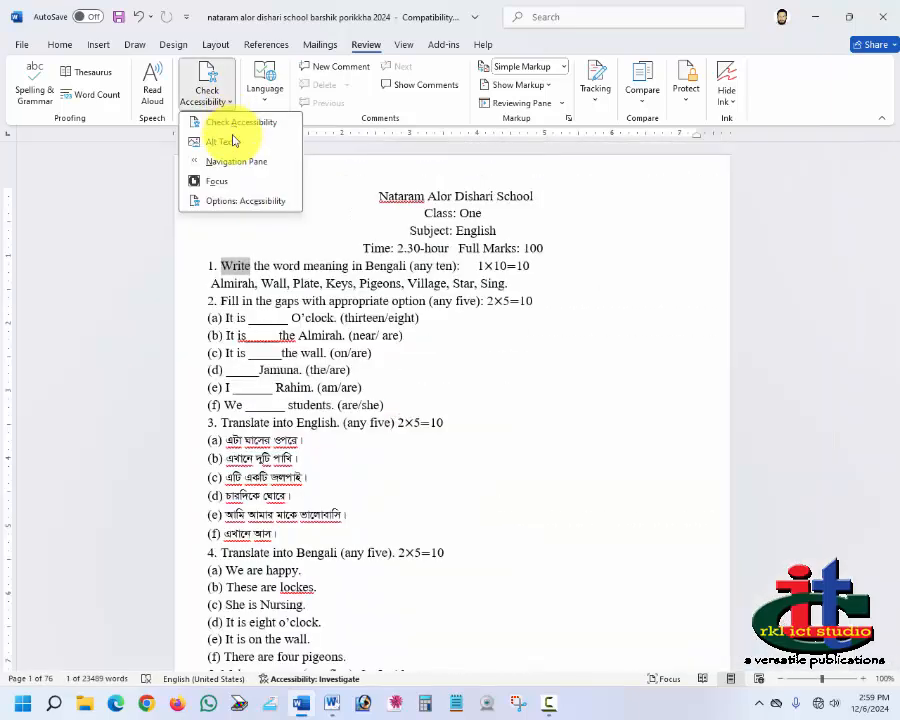
click(217, 183)
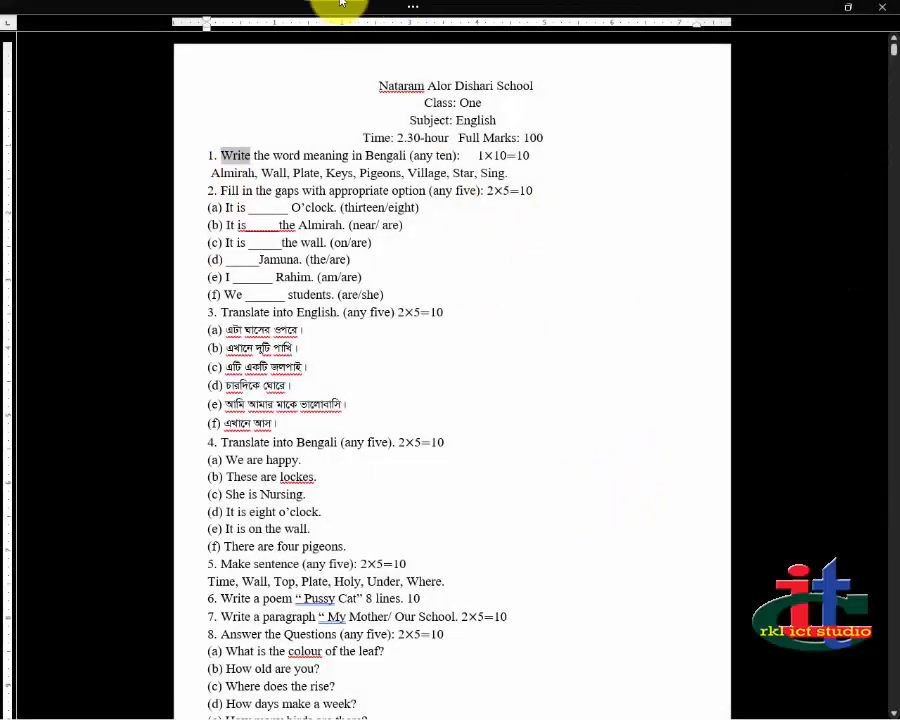
mouse_move(178, 124)
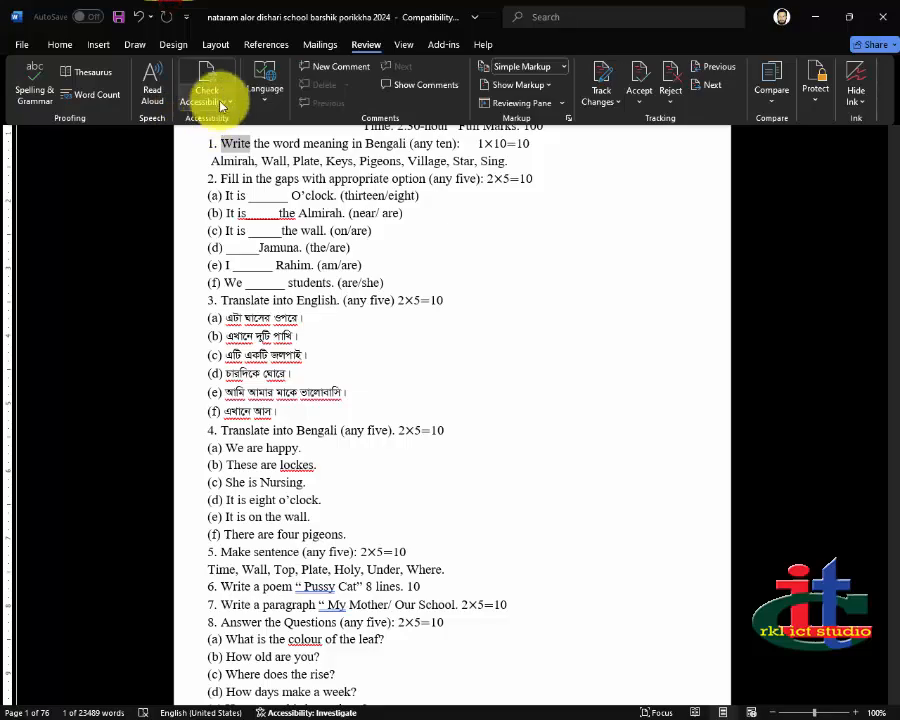
click(210, 90)
click(209, 178)
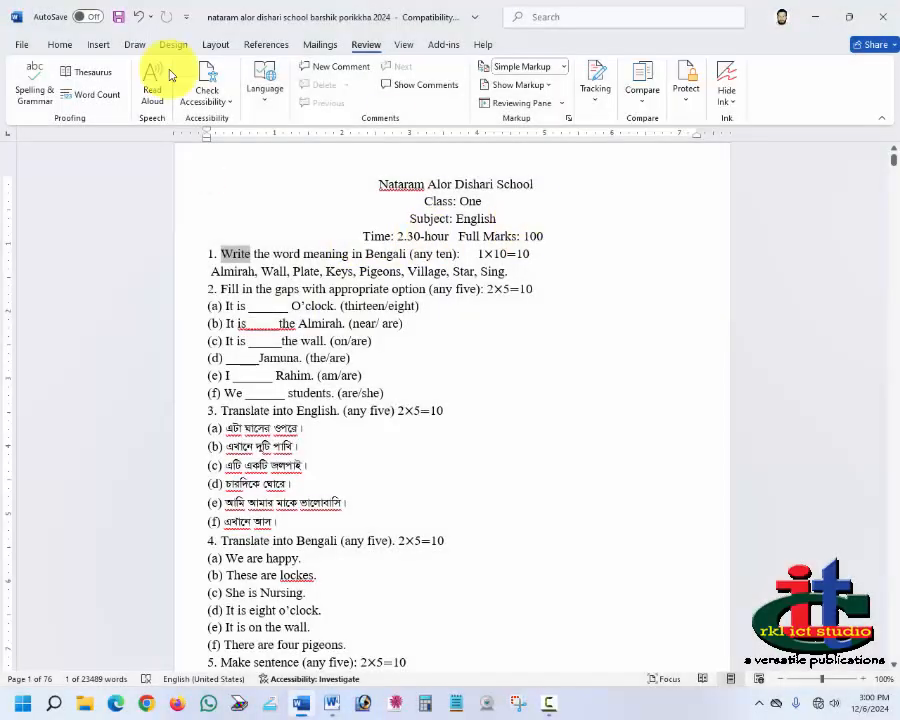
Step: Select question 1 through item 2(c) and open the Translate options without translating
click(266, 100)
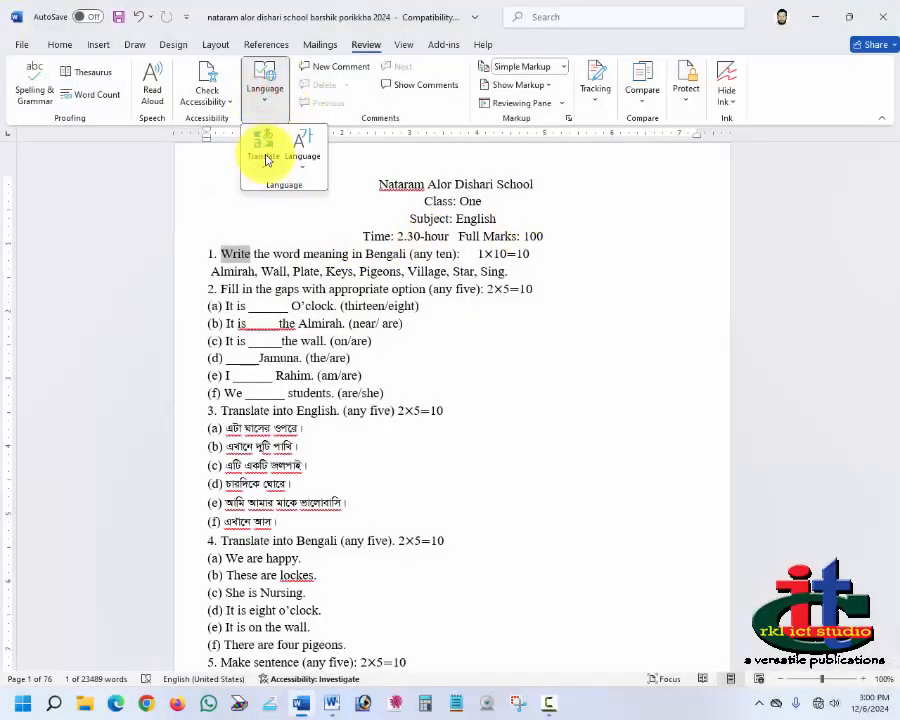
click(278, 262)
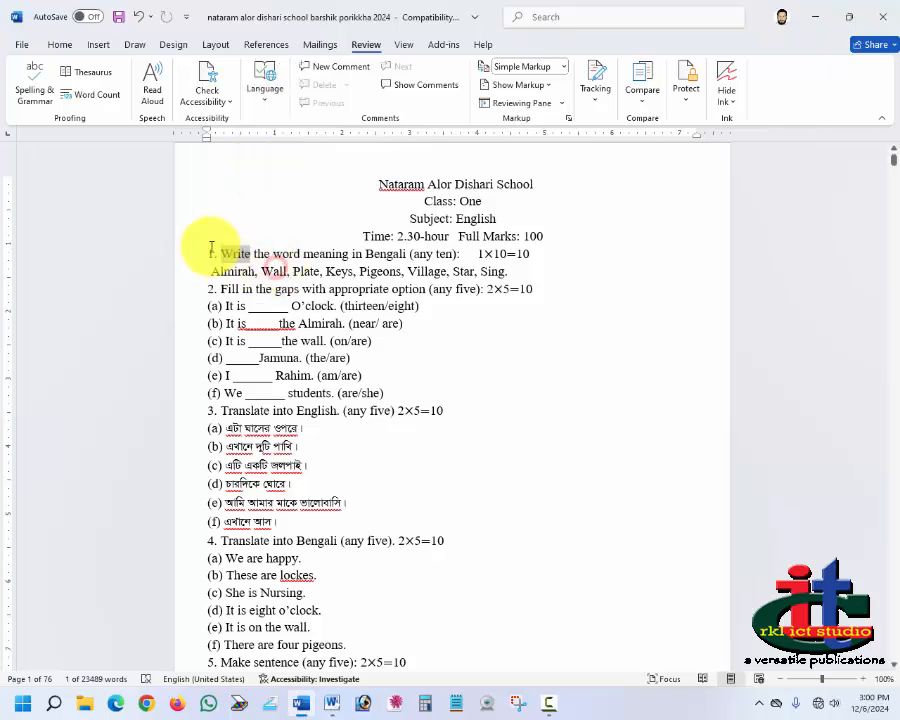
drag(209, 247, 512, 332)
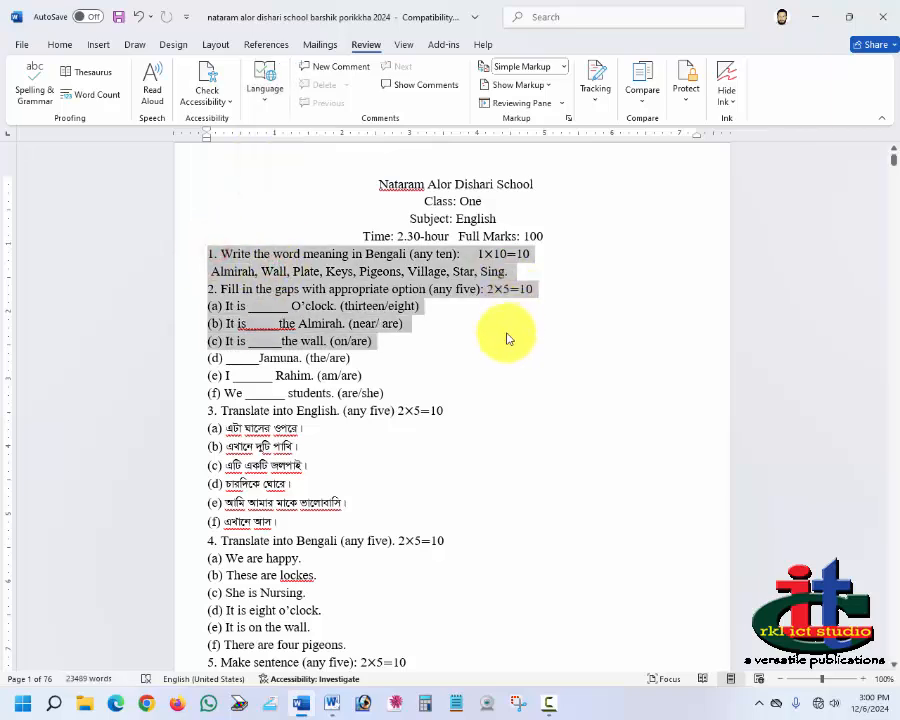
click(263, 98)
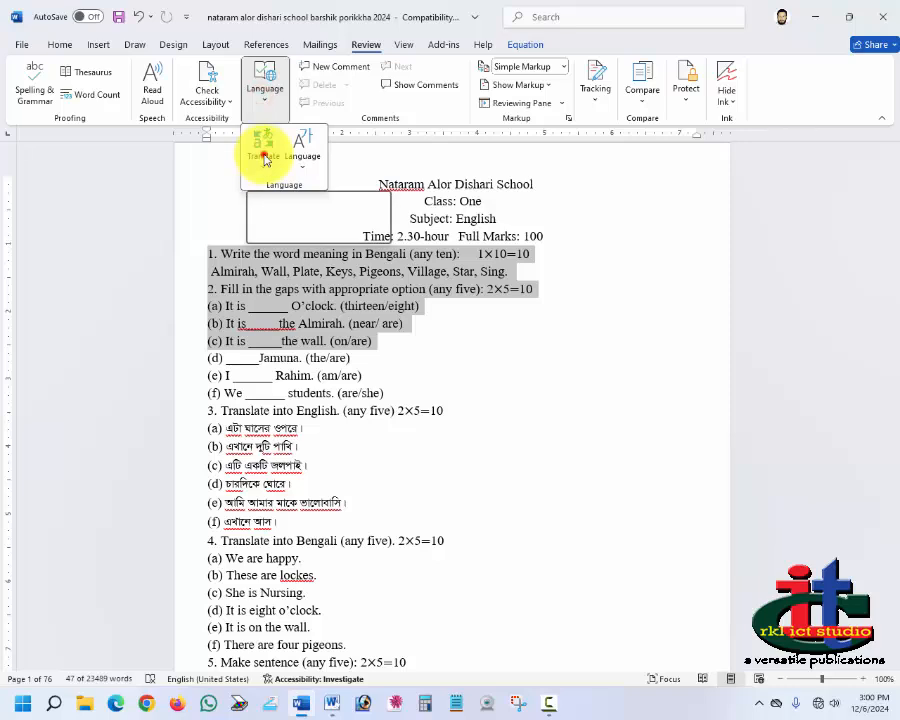
click(265, 158)
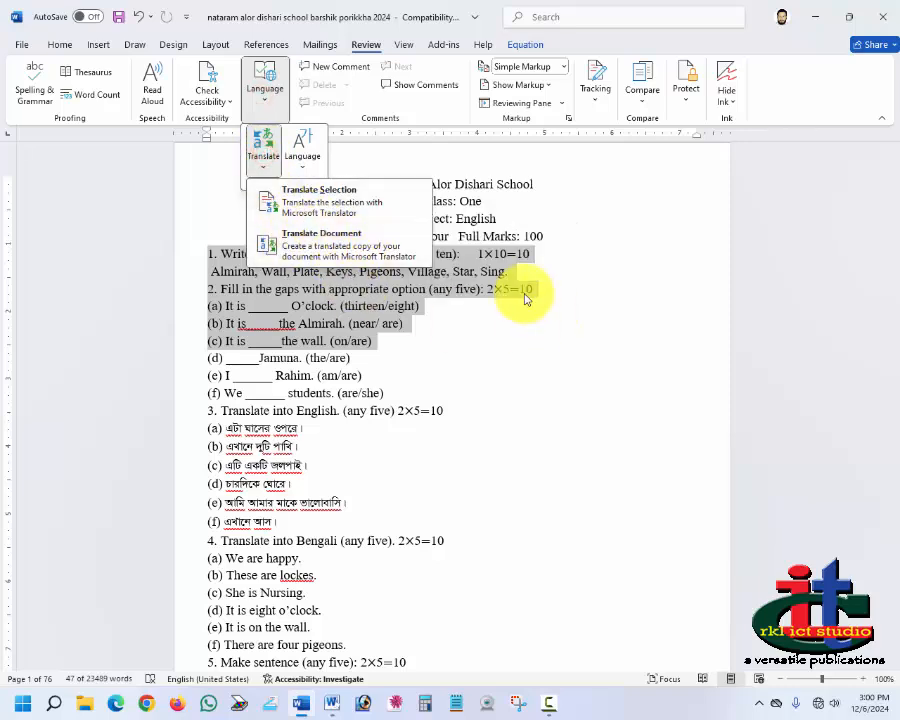
click(523, 296)
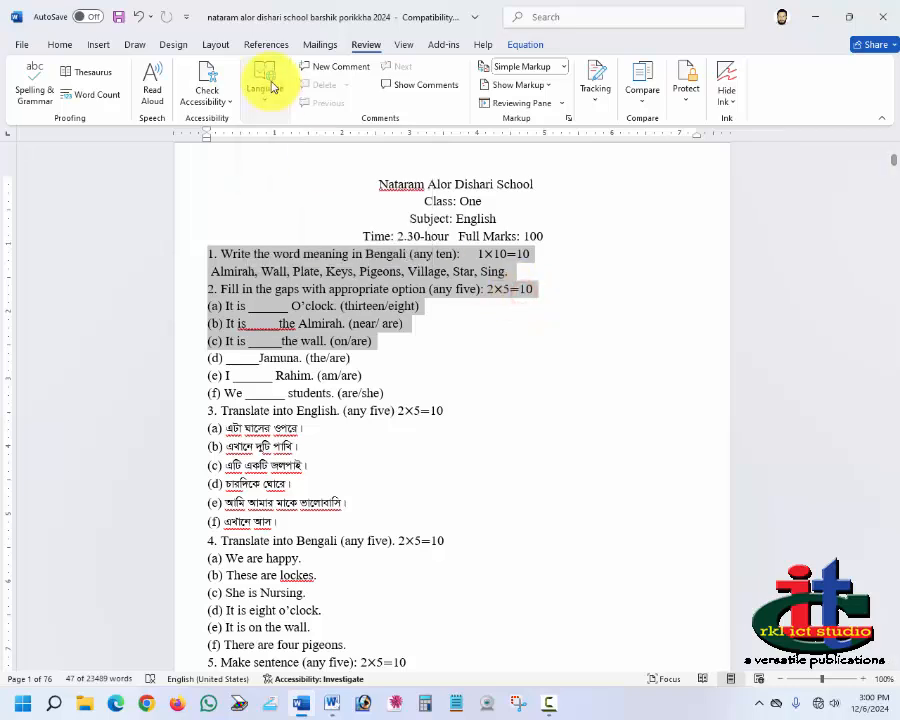
Step: Add a new comment on the selected questions and close the Comments pane
click(345, 70)
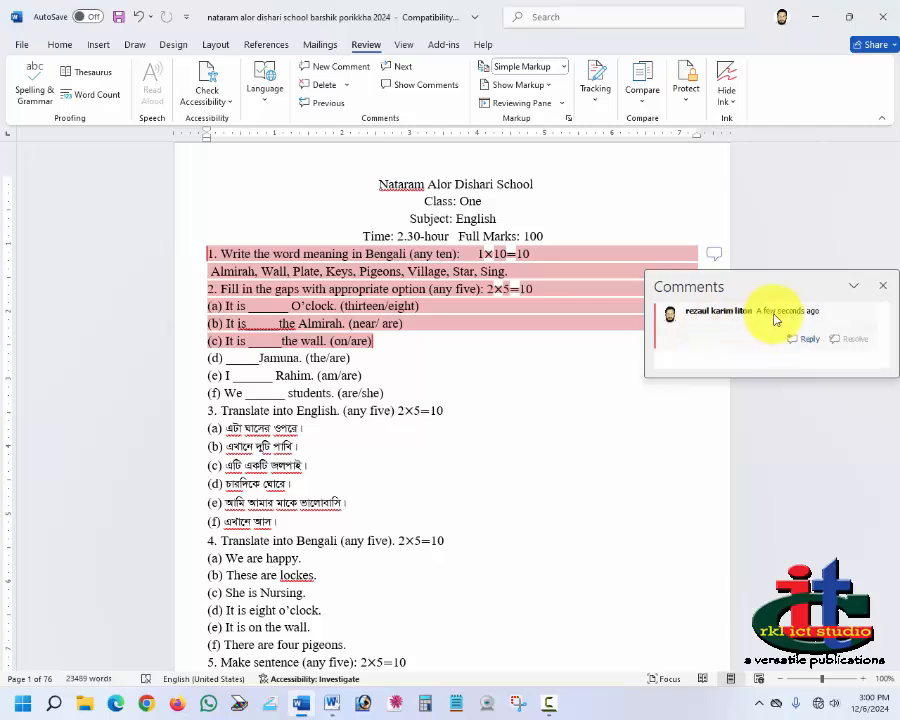
click(808, 467)
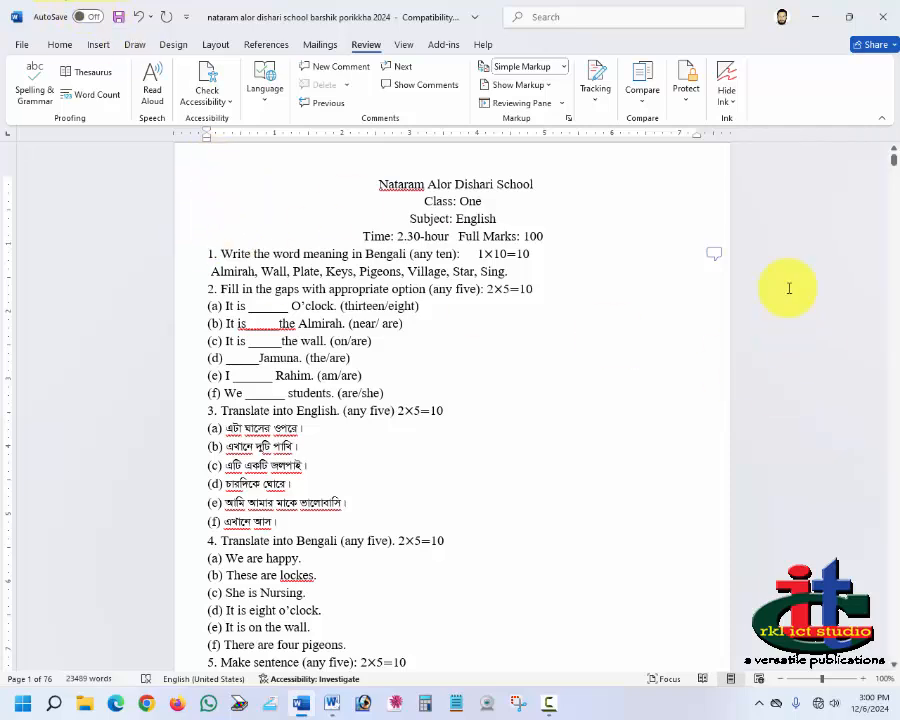
click(715, 256)
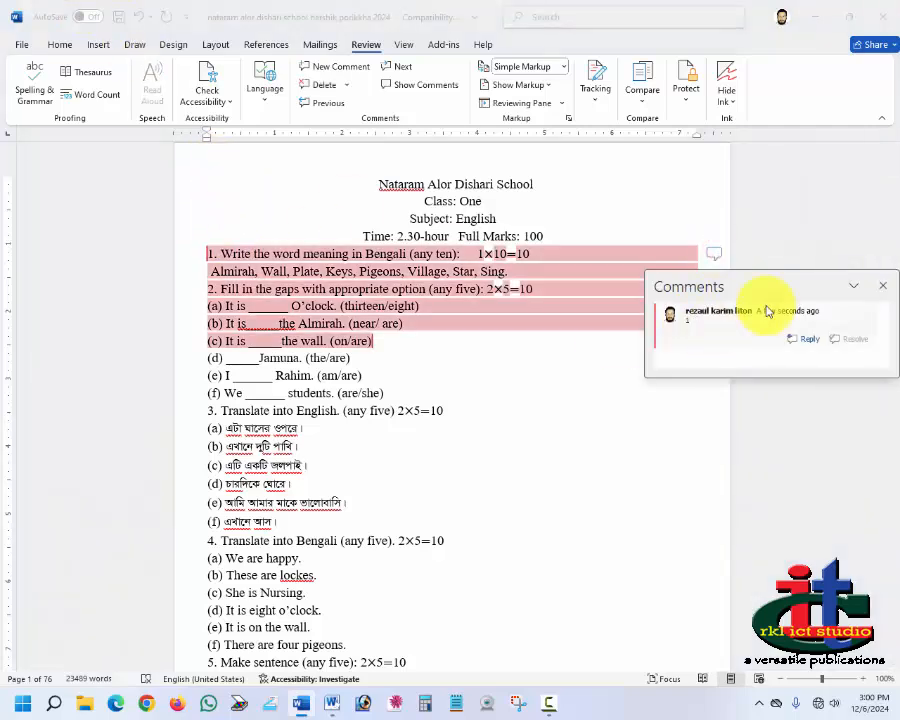
click(883, 288)
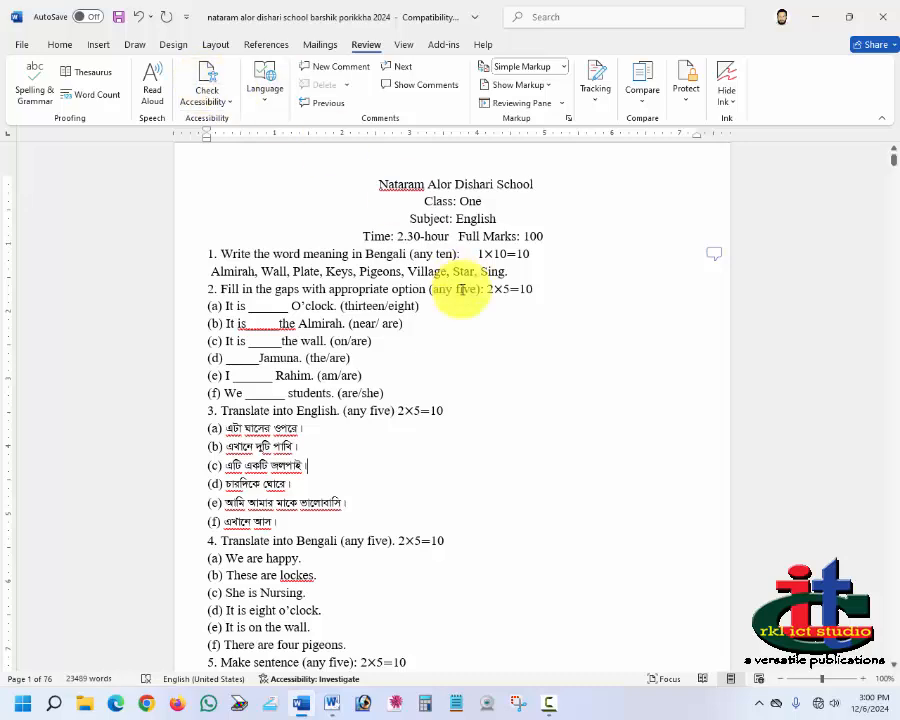
Step: Delete all comments in the document
click(714, 254)
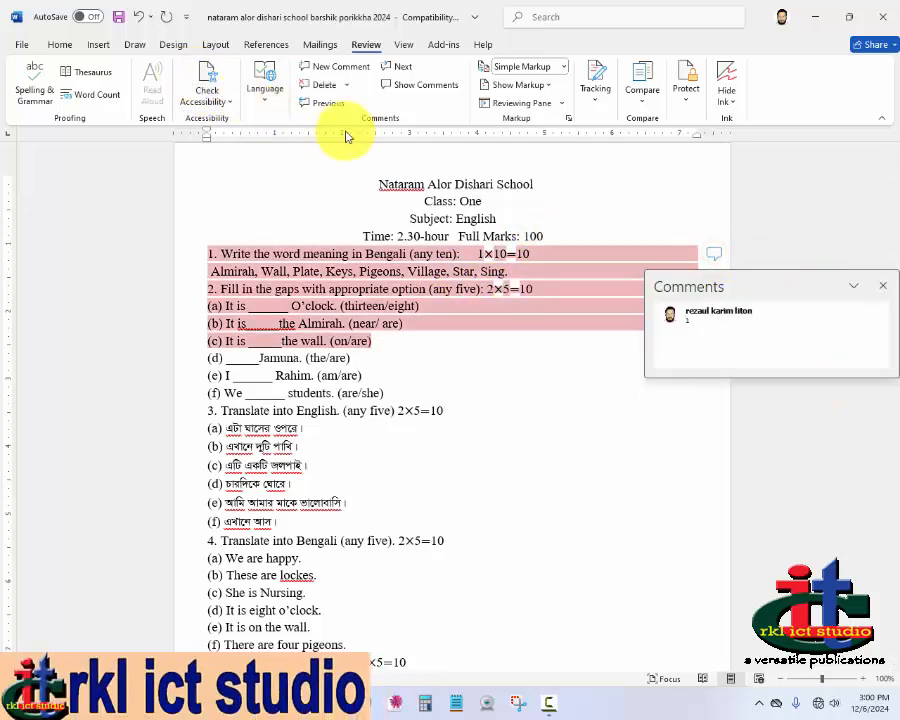
click(346, 86)
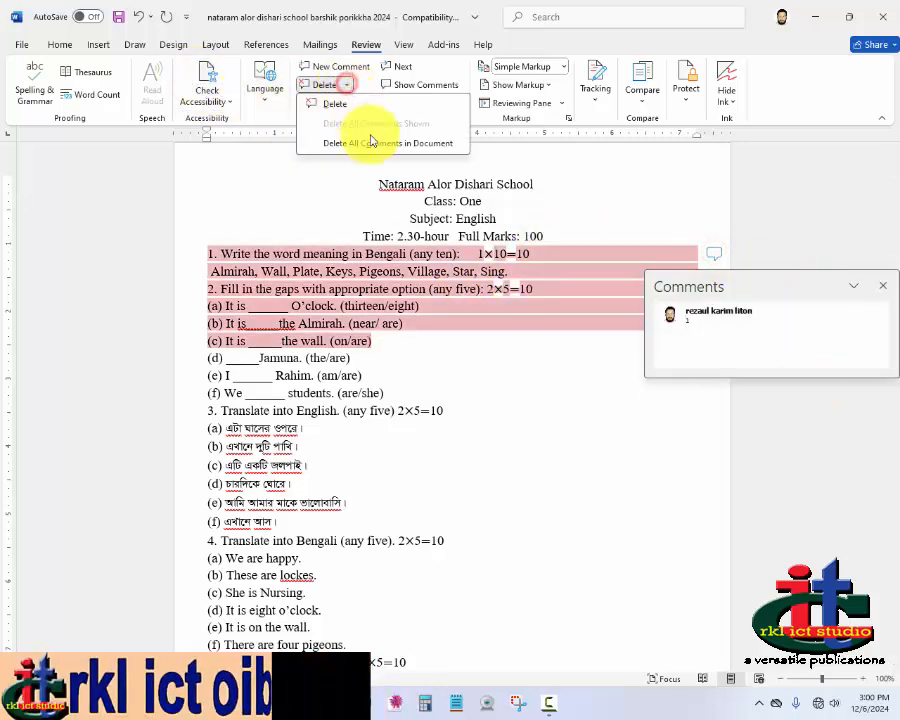
click(386, 145)
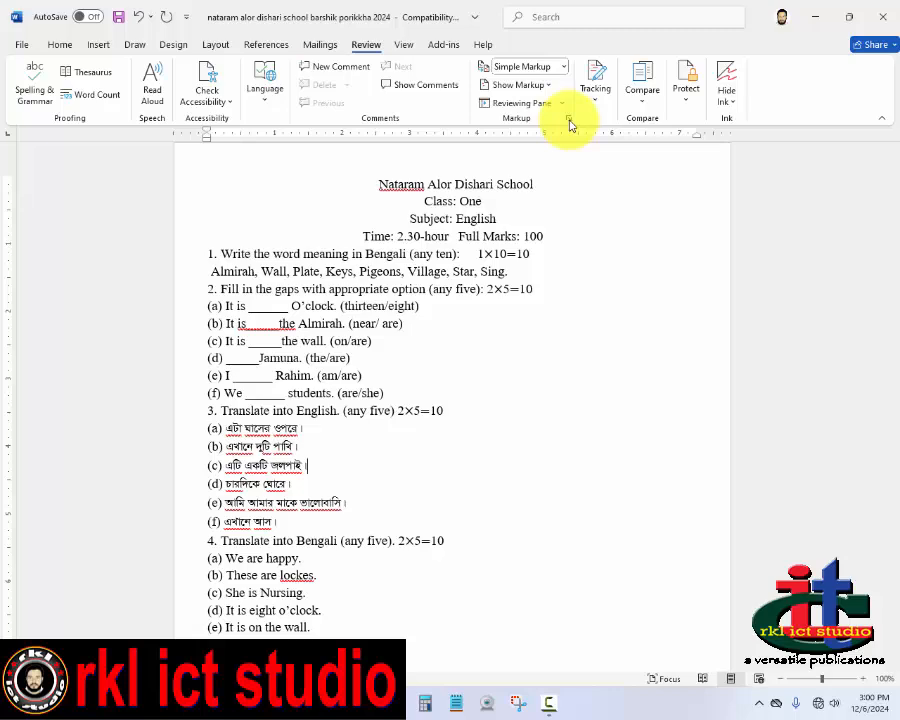
Step: Open Track Changes Options and its user name settings, then close both dialogs without changes
click(569, 120)
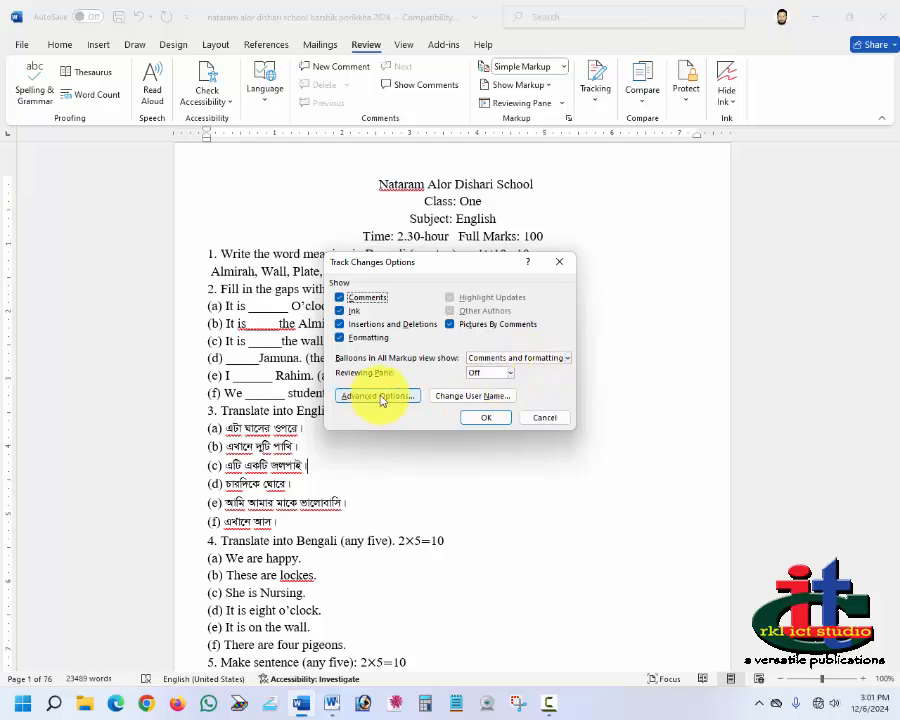
click(486, 397)
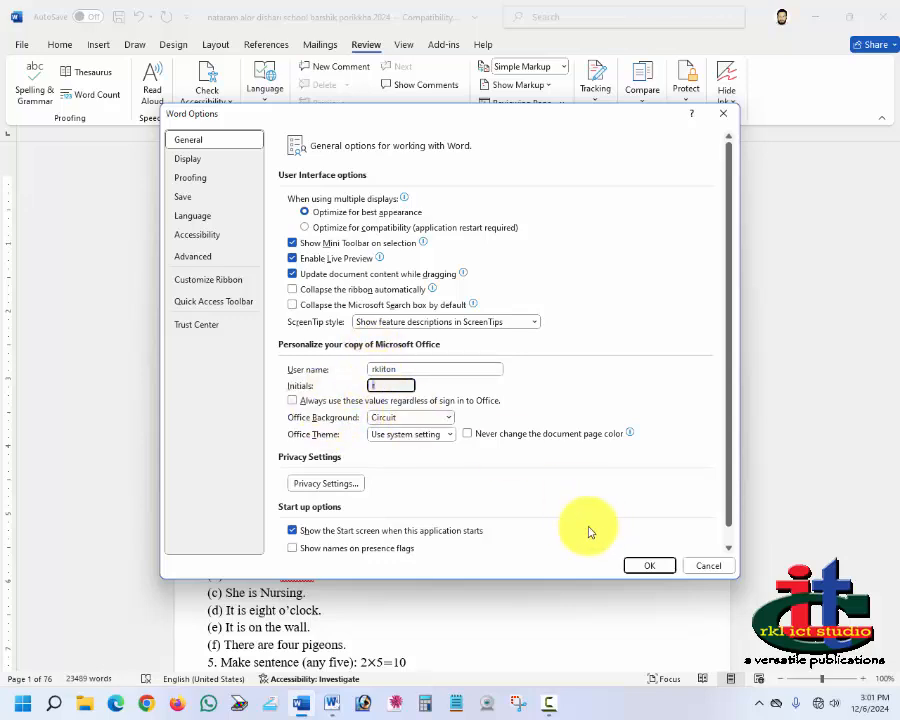
double_click(398, 370)
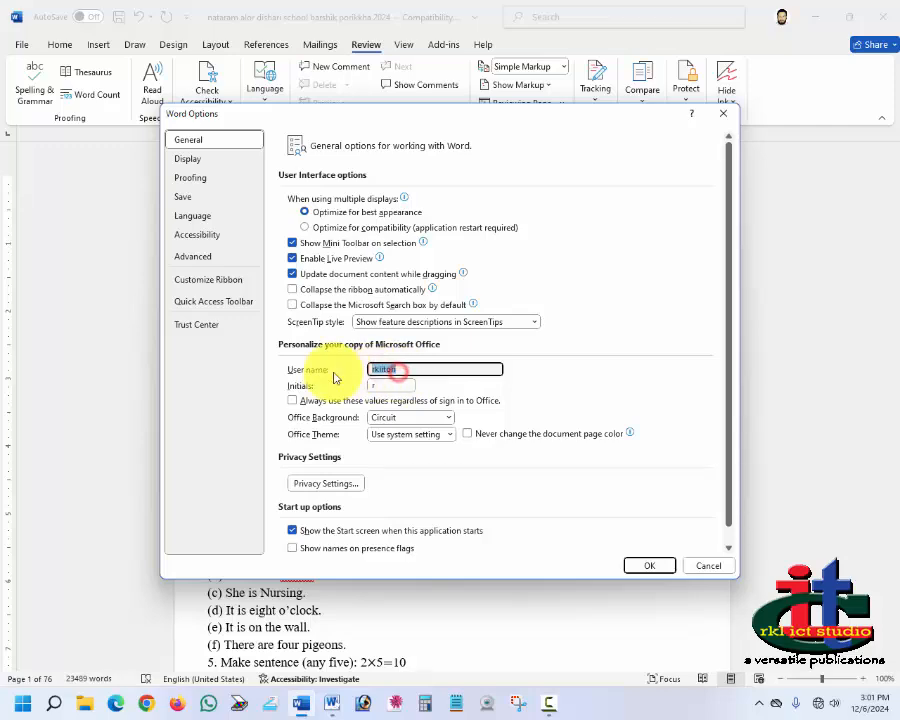
drag(386, 386, 353, 381)
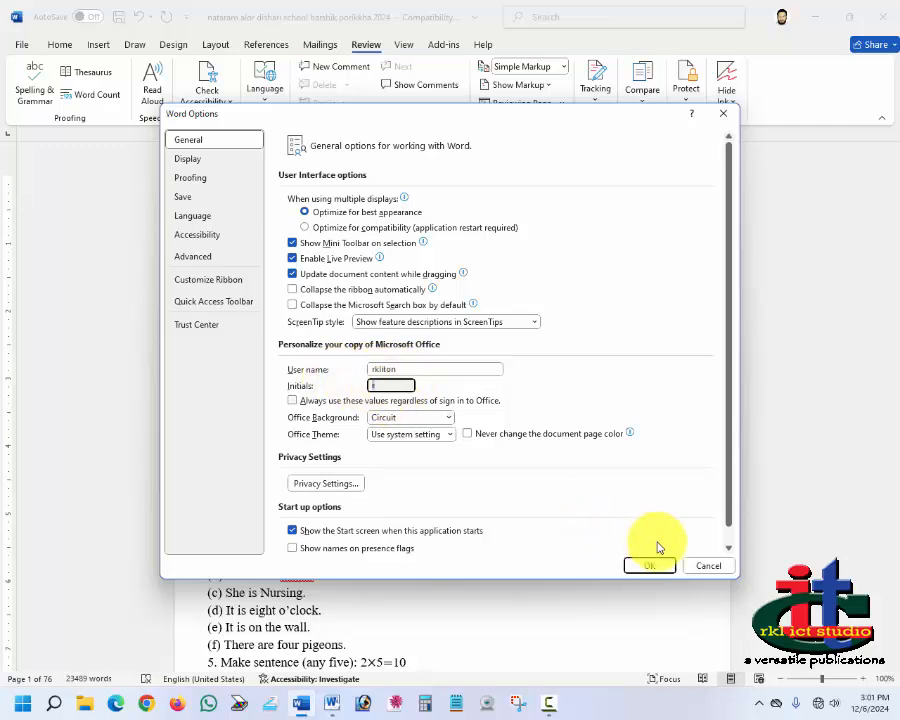
click(660, 572)
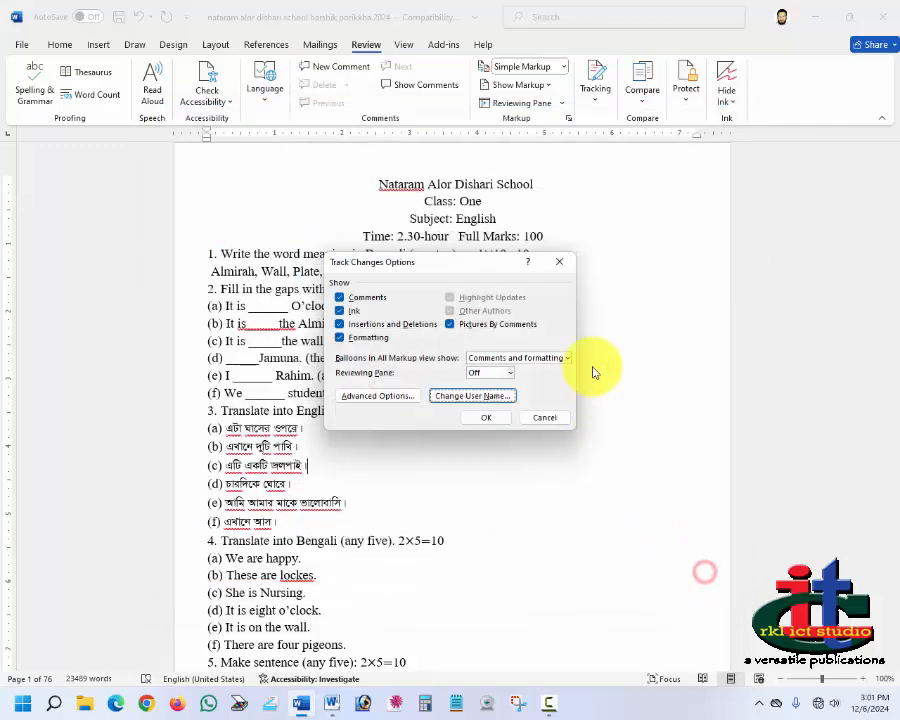
click(549, 420)
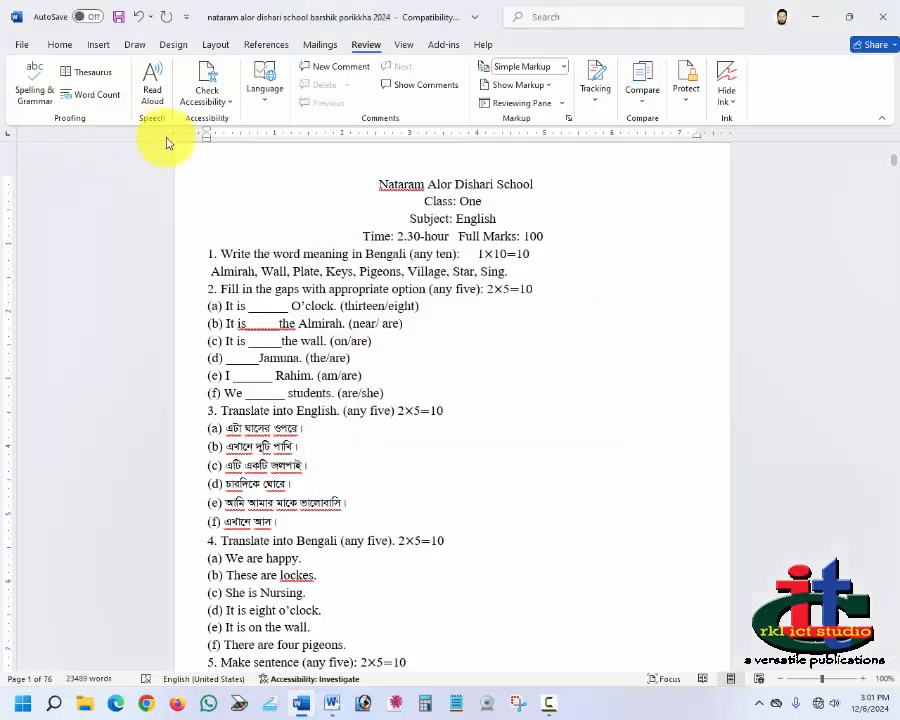
Step: Open the Tracking options group and close it again
click(596, 100)
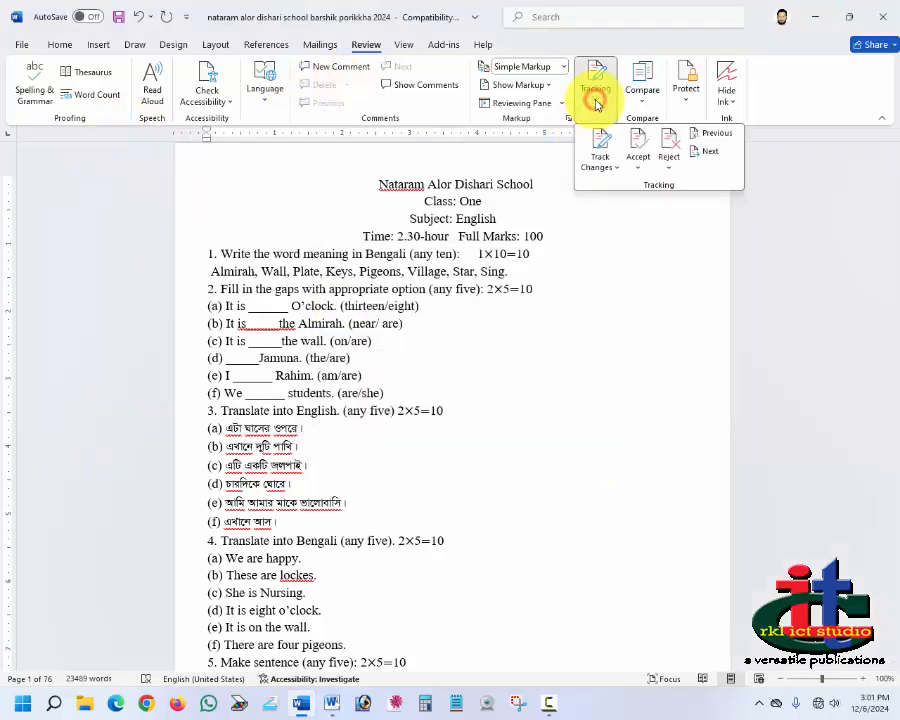
click(595, 88)
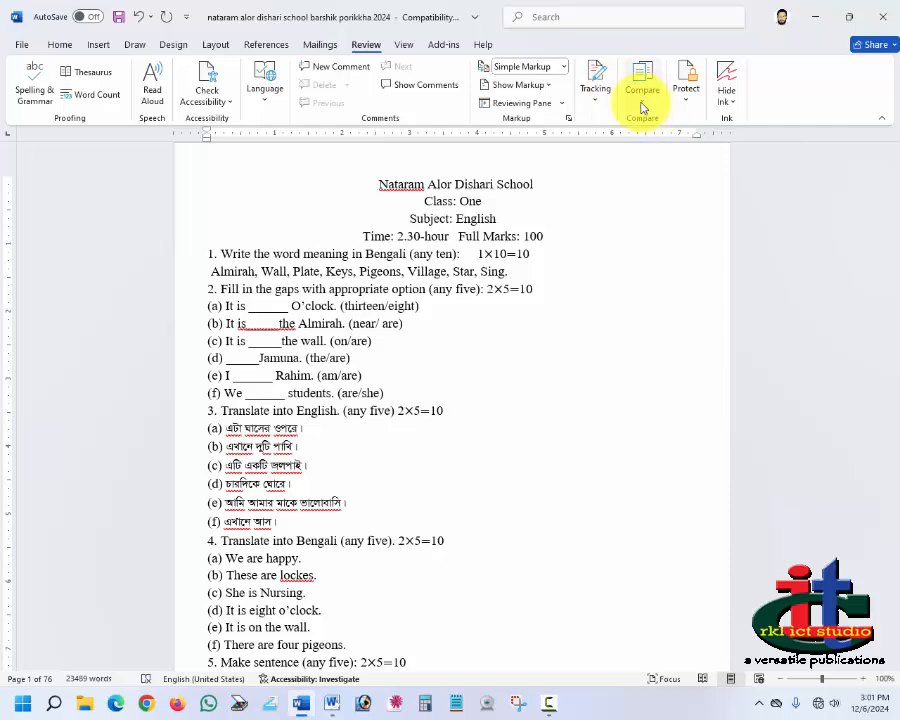
Step: Start combining documents and browse Documents to choose the original document
click(644, 86)
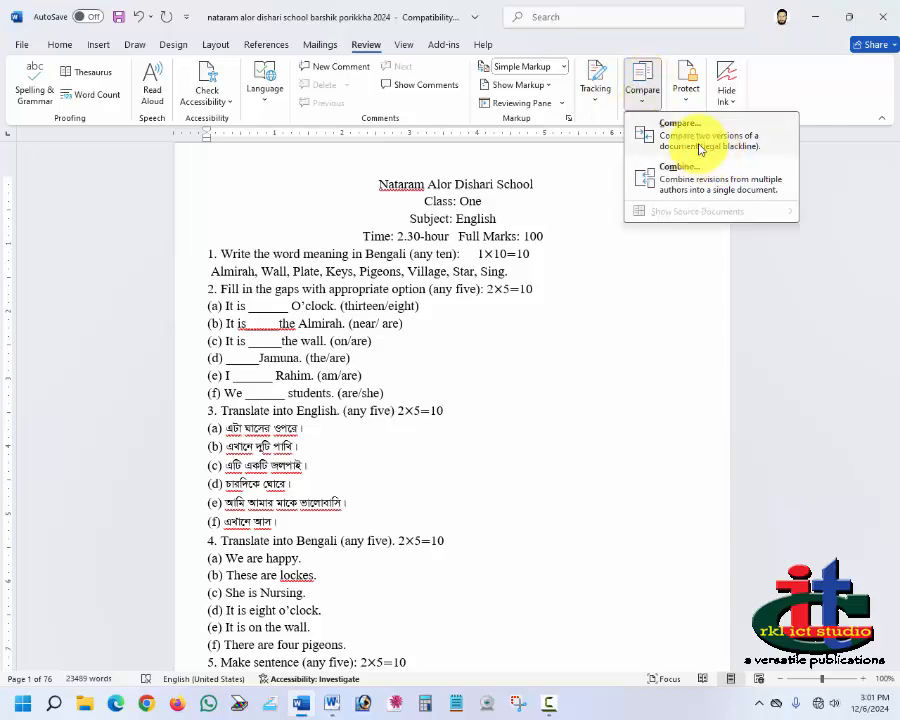
click(673, 163)
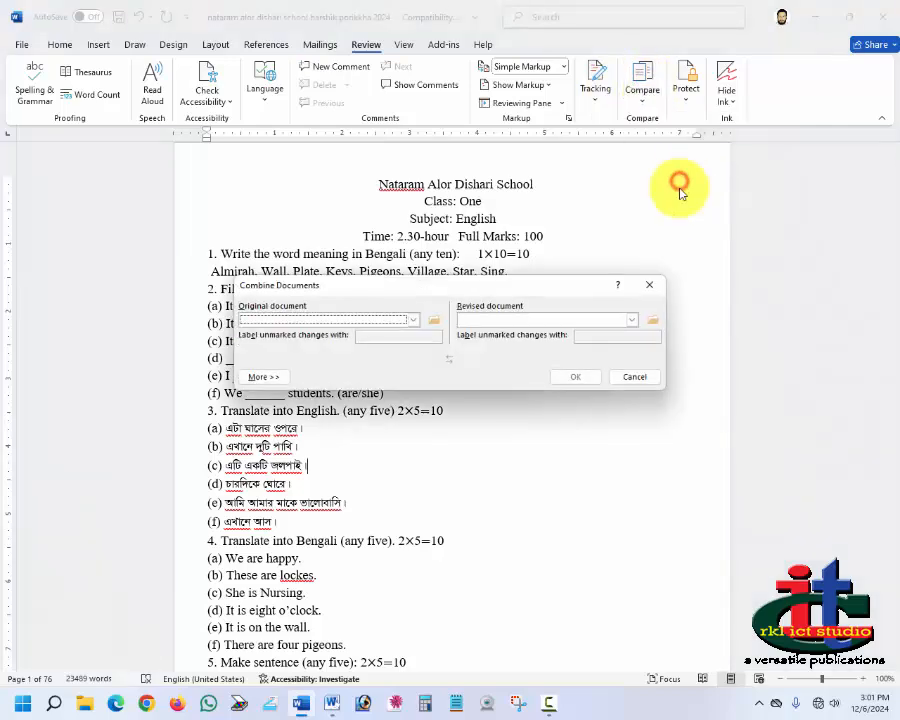
click(430, 320)
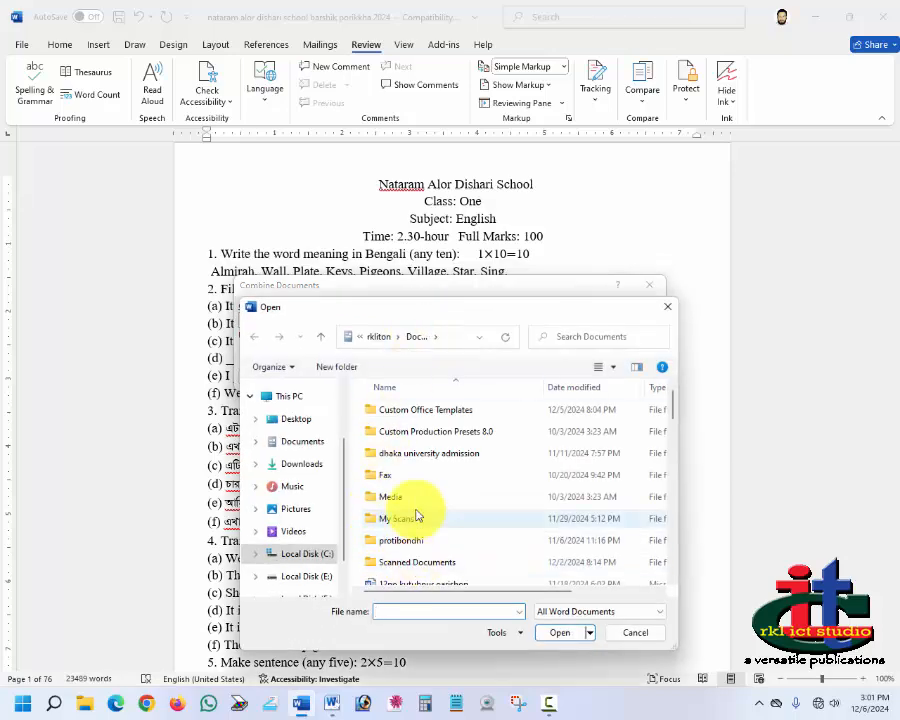
scroll(412, 520, down, 10)
click(412, 508)
click(556, 633)
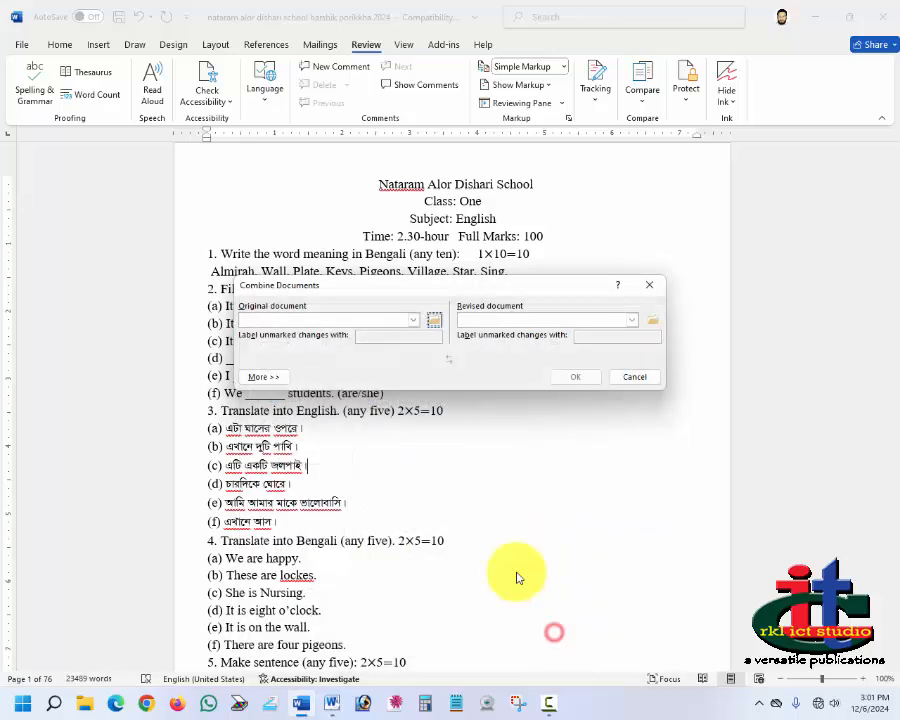
Step: Browse Documents for the revised document and combine the two versions
click(575, 321)
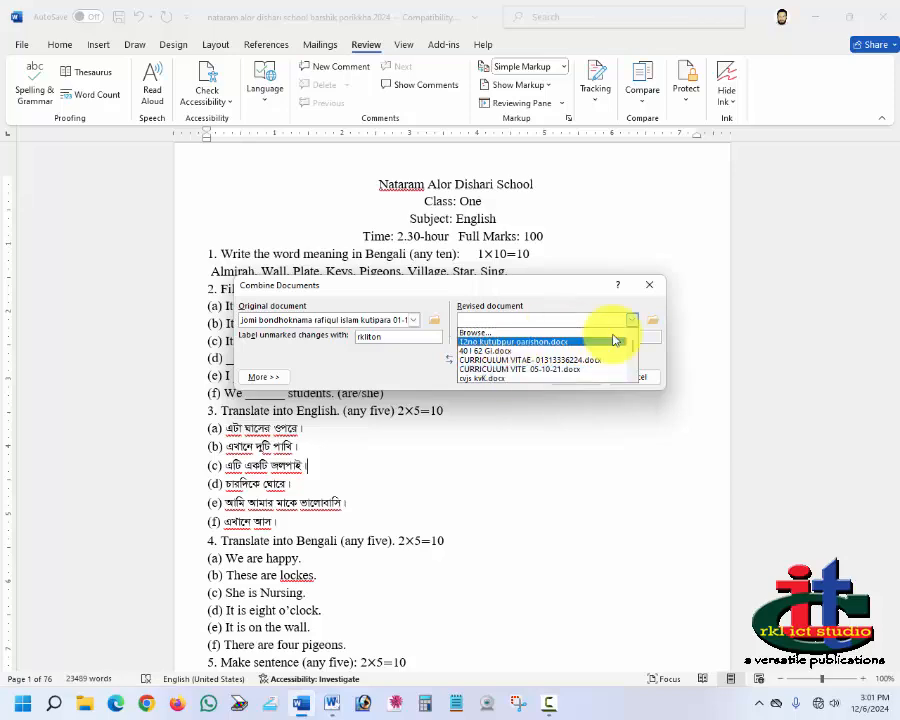
click(656, 320)
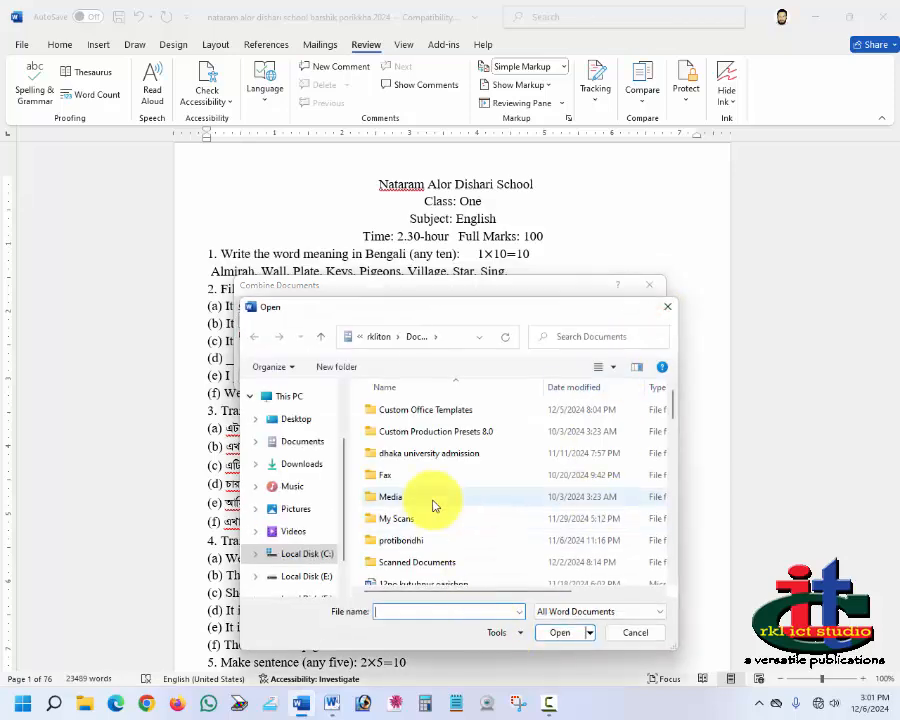
scroll(432, 502, down, 10)
click(410, 509)
click(561, 632)
click(568, 374)
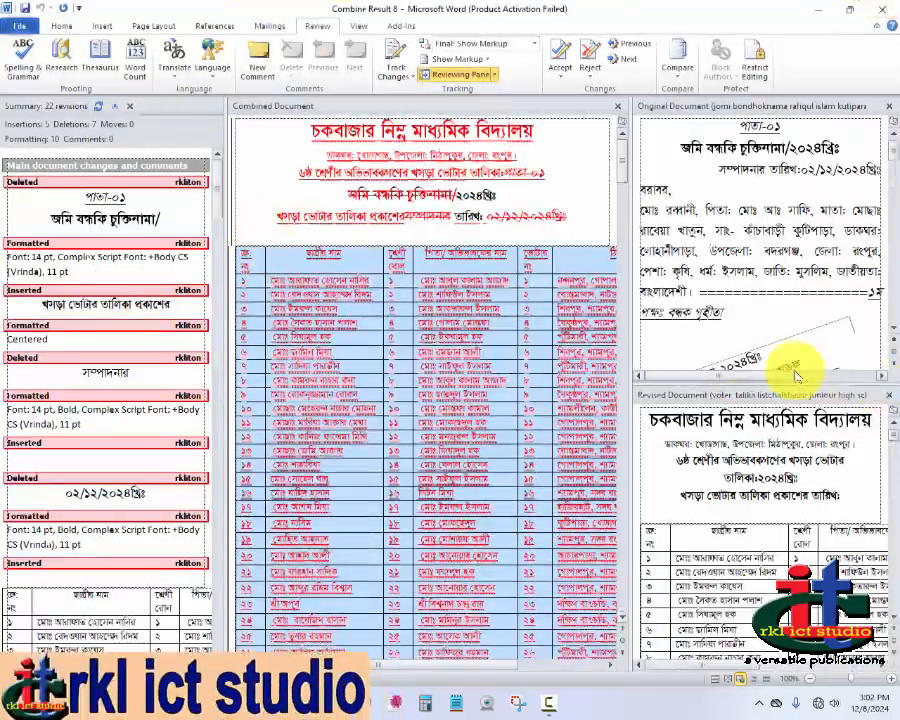
Step: Scroll through the combined document and its revision summary to compare the versions
scroll(444, 372, down, 20)
scroll(321, 299, up, 5)
scroll(321, 299, down, 5)
scroll(640, 235, up, 8)
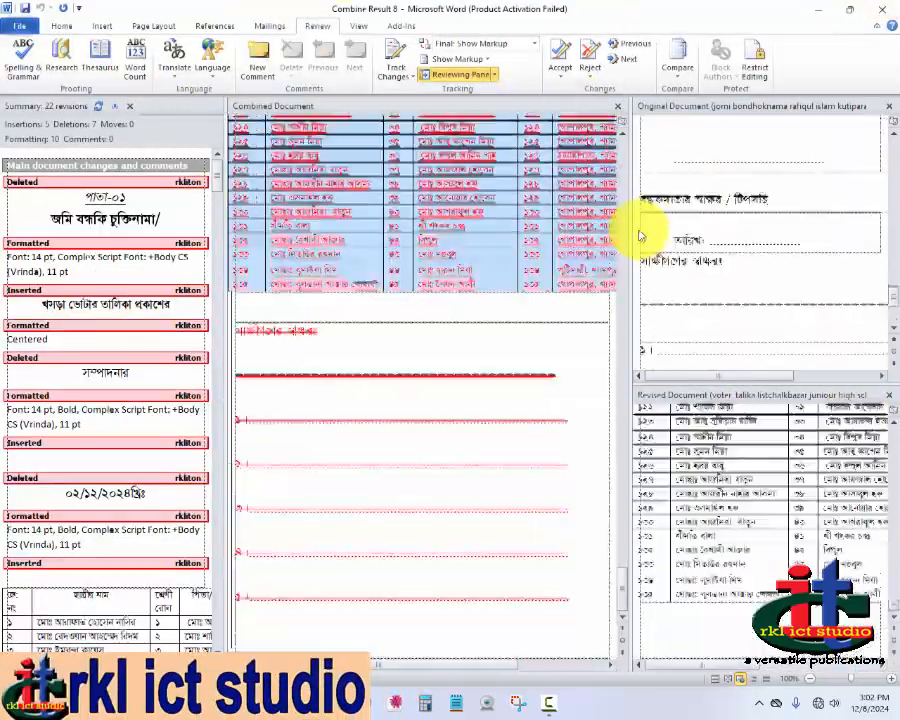
scroll(287, 404, up, 4)
click(88, 305)
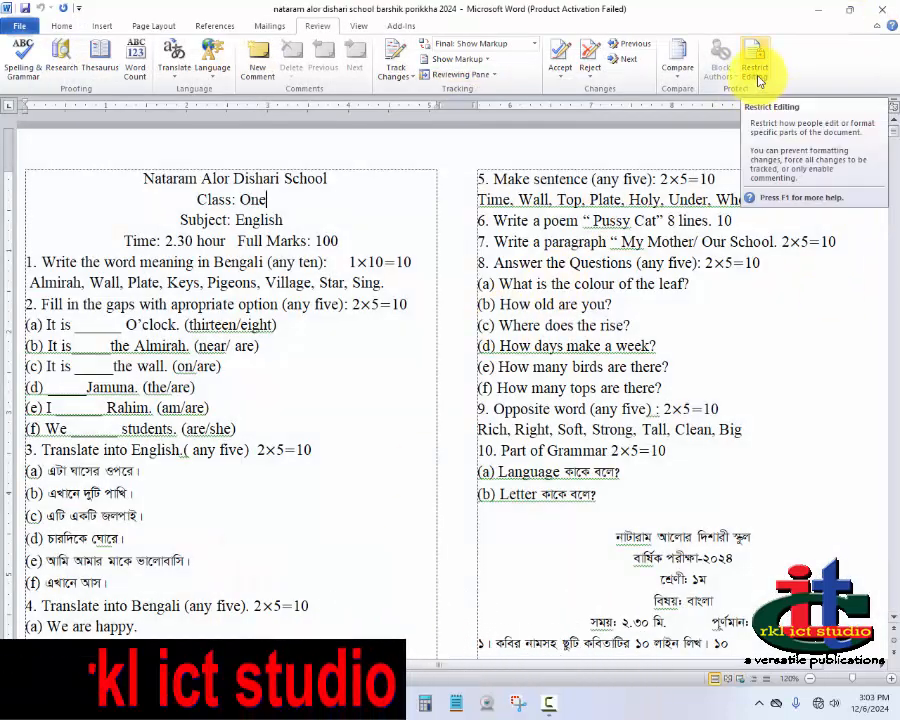
Step: Restrict editing with formatting limits and read-only protection, entering a protection password, then close the restrictions pane
click(757, 78)
click(772, 135)
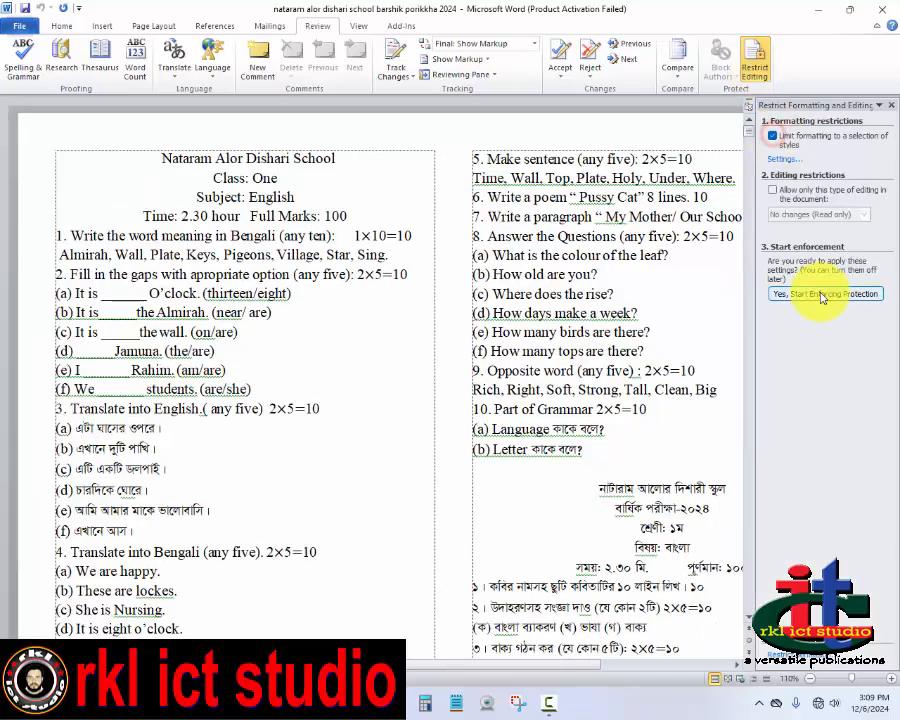
click(812, 296)
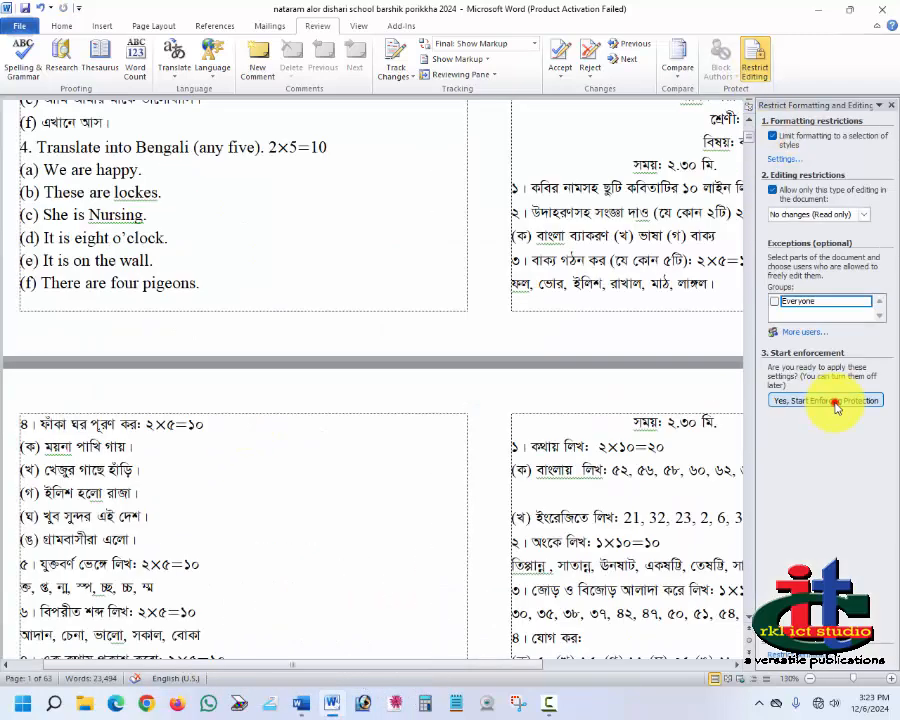
click(836, 402)
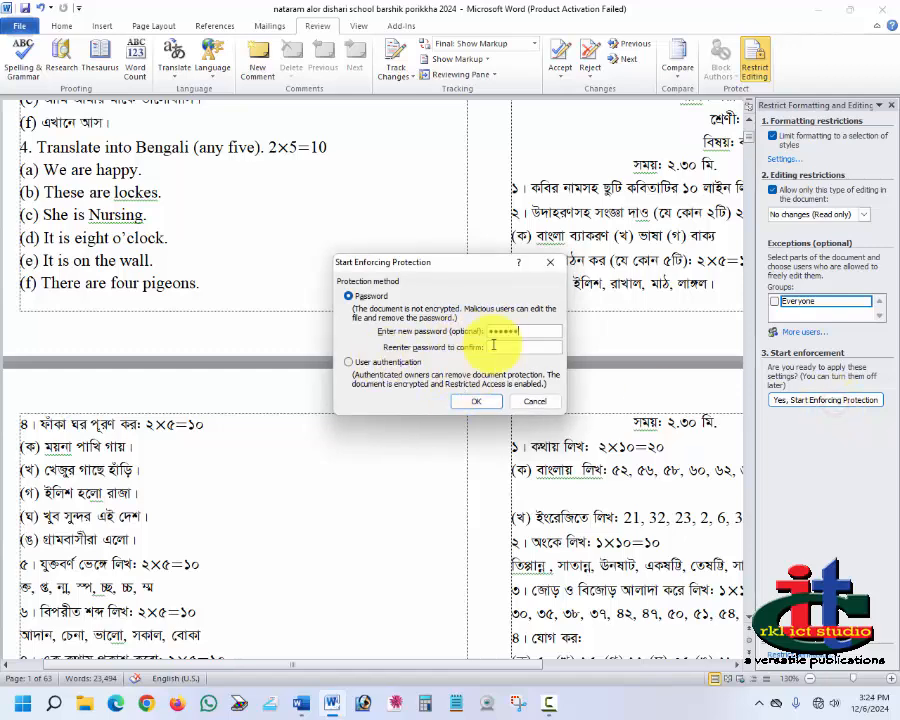
click(476, 401)
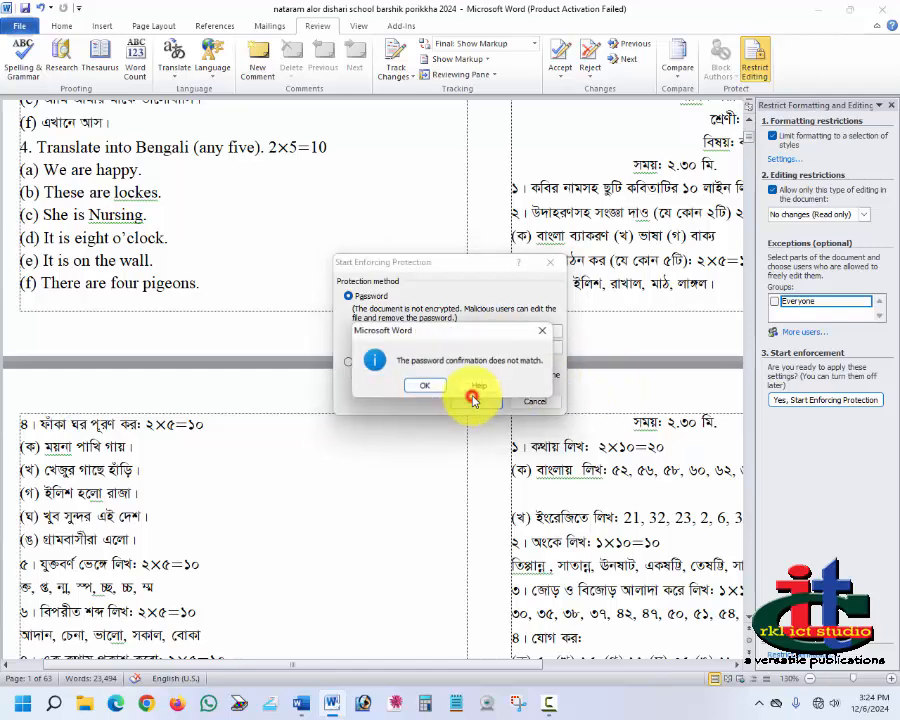
click(435, 389)
click(488, 400)
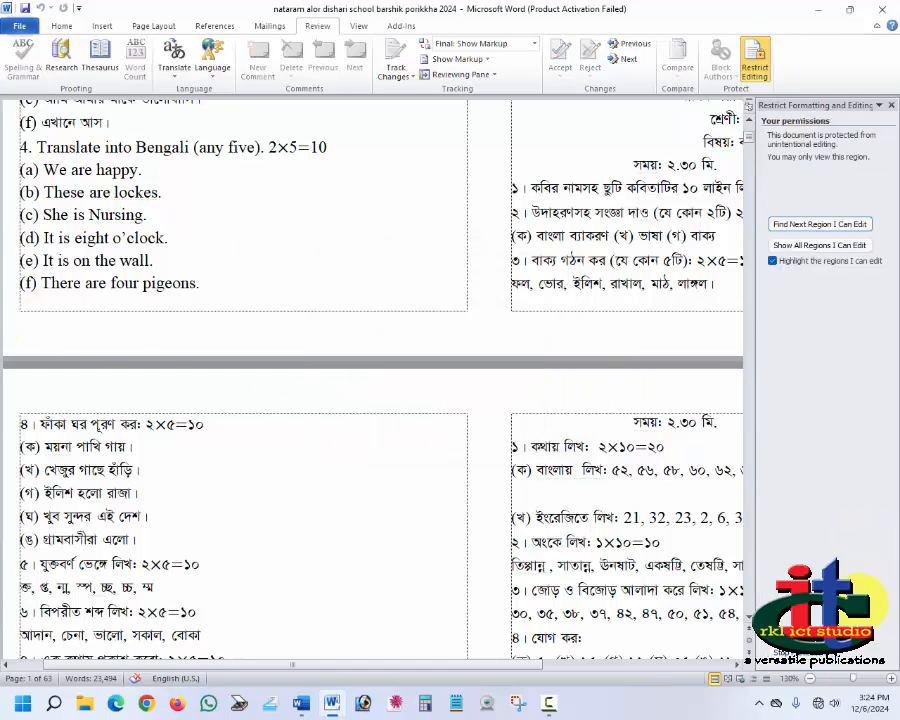
scroll(627, 354, up, 3)
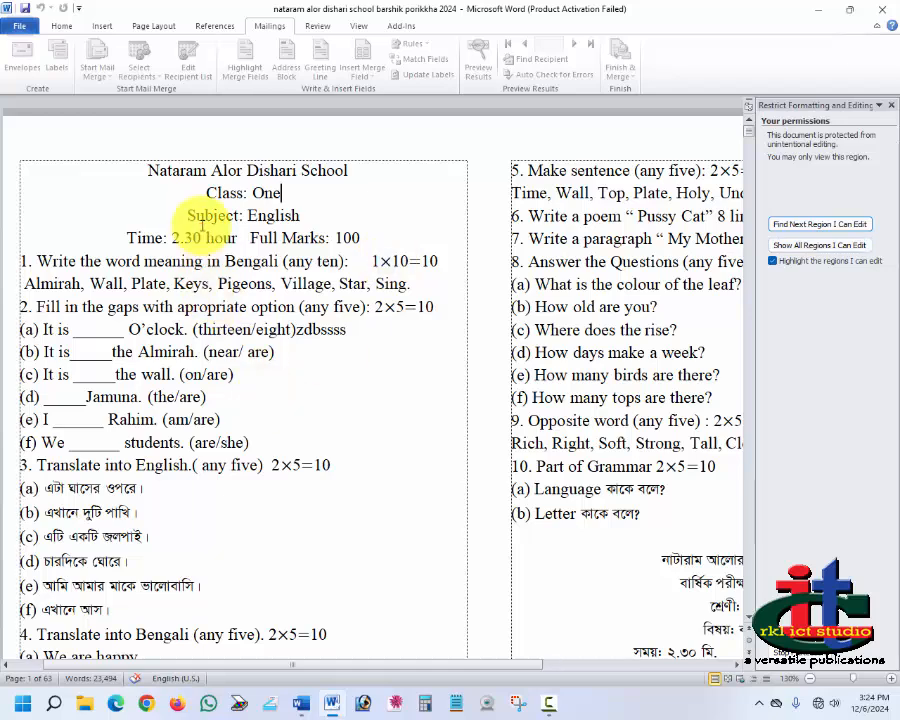
click(353, 199)
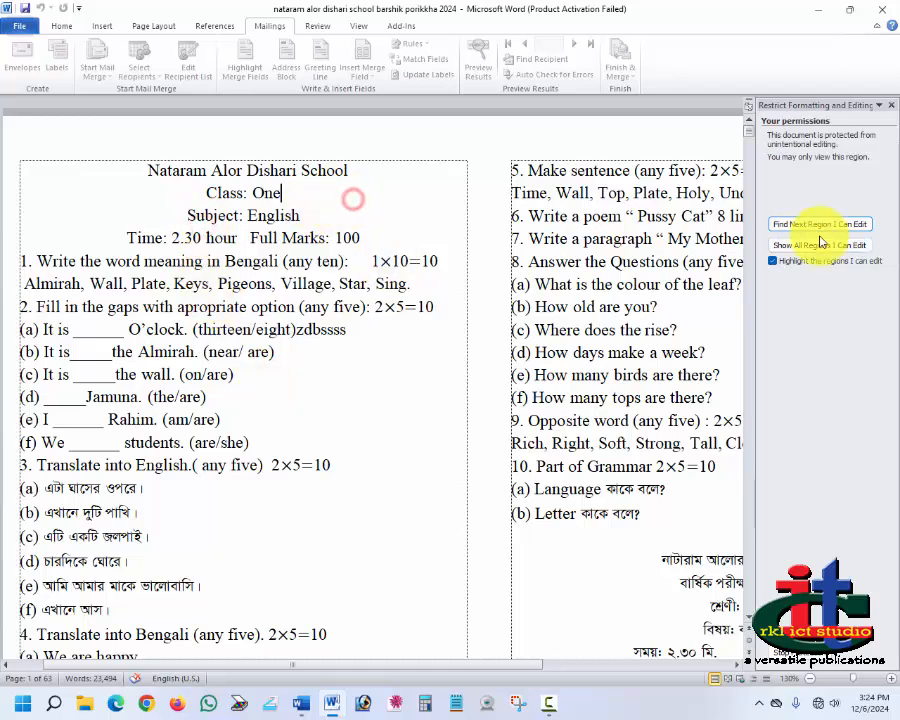
click(891, 105)
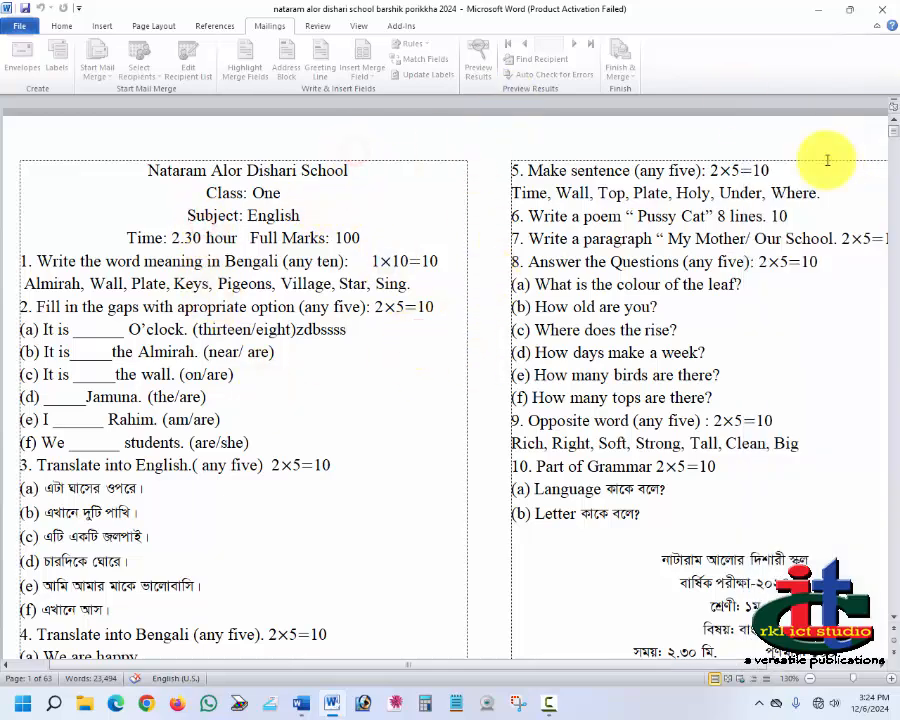
Step: Reapply formatting and read-only editing restrictions and start enforcement with a new protection password, then close the pane
click(317, 26)
click(754, 62)
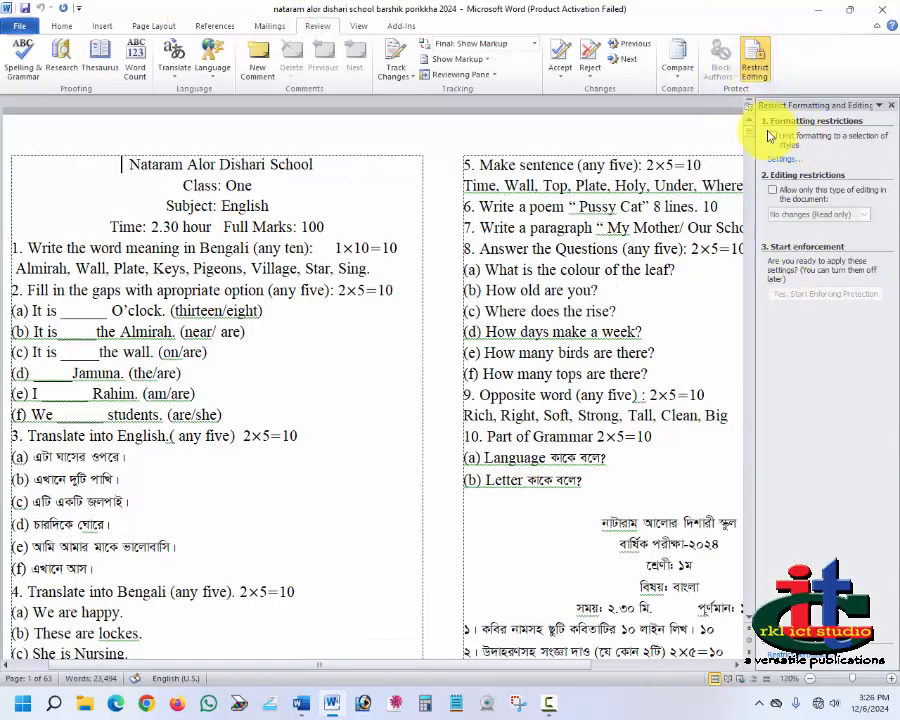
click(772, 136)
click(772, 189)
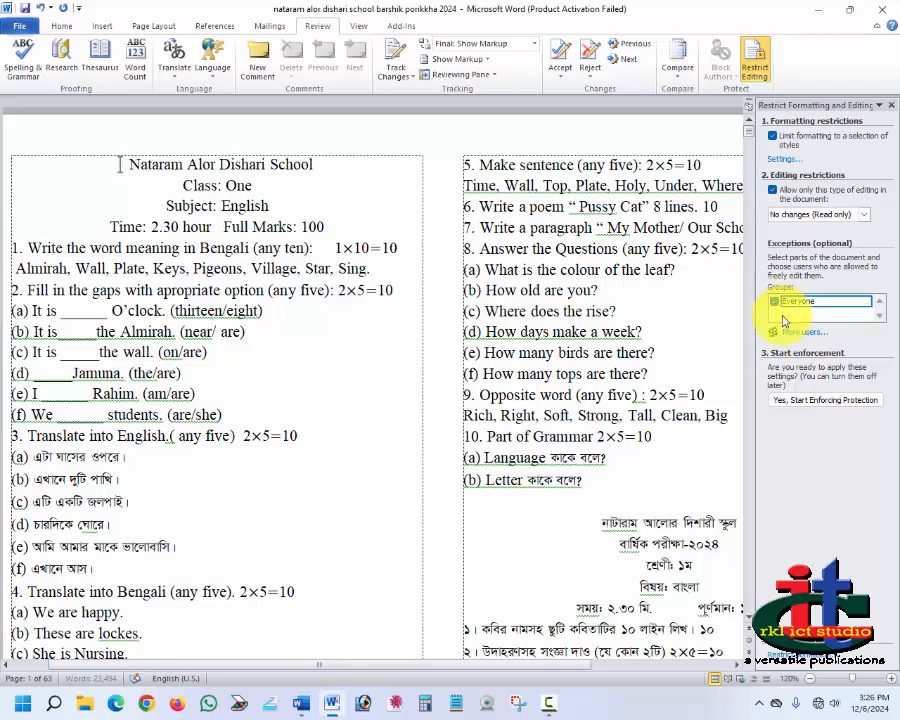
click(825, 400)
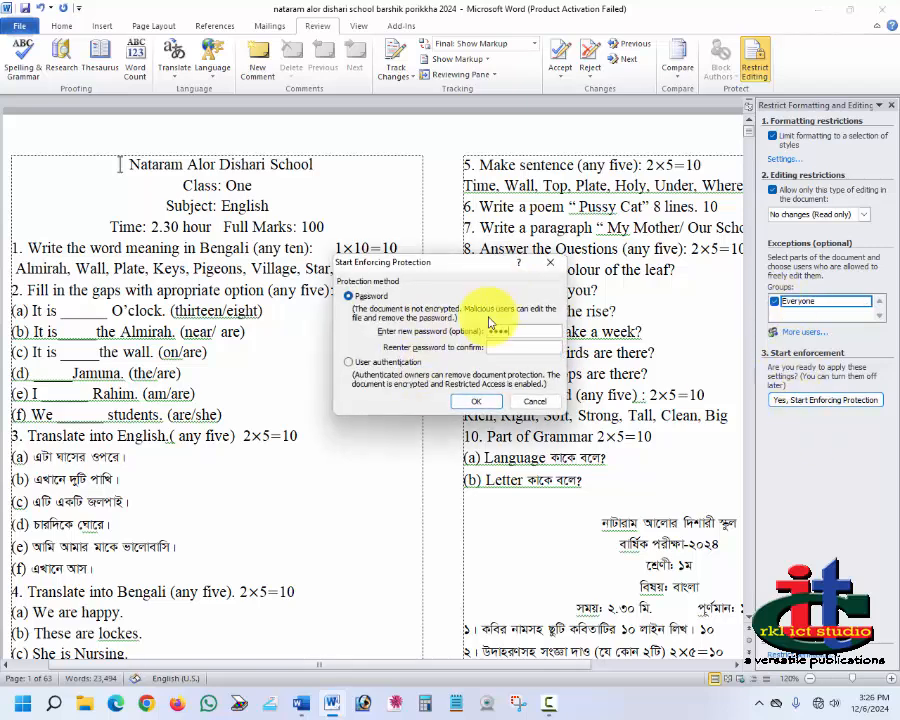
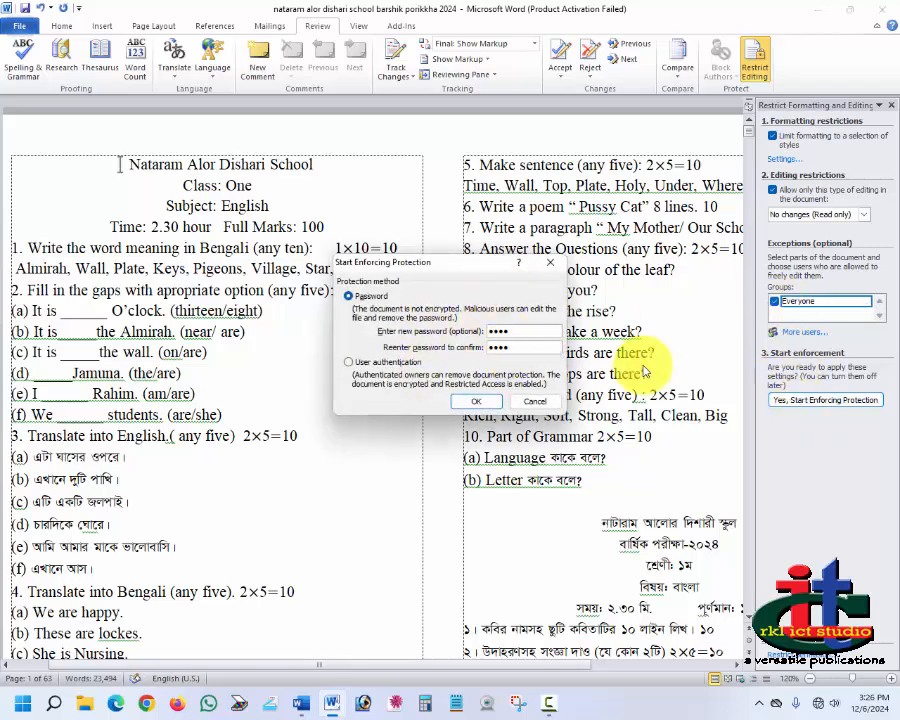
click(474, 401)
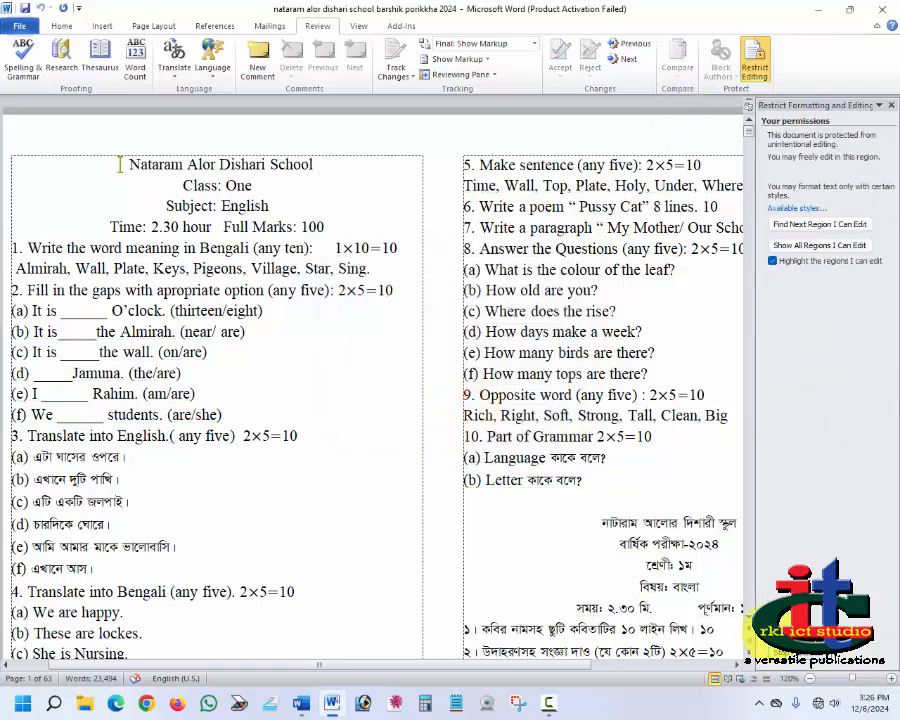
click(891, 105)
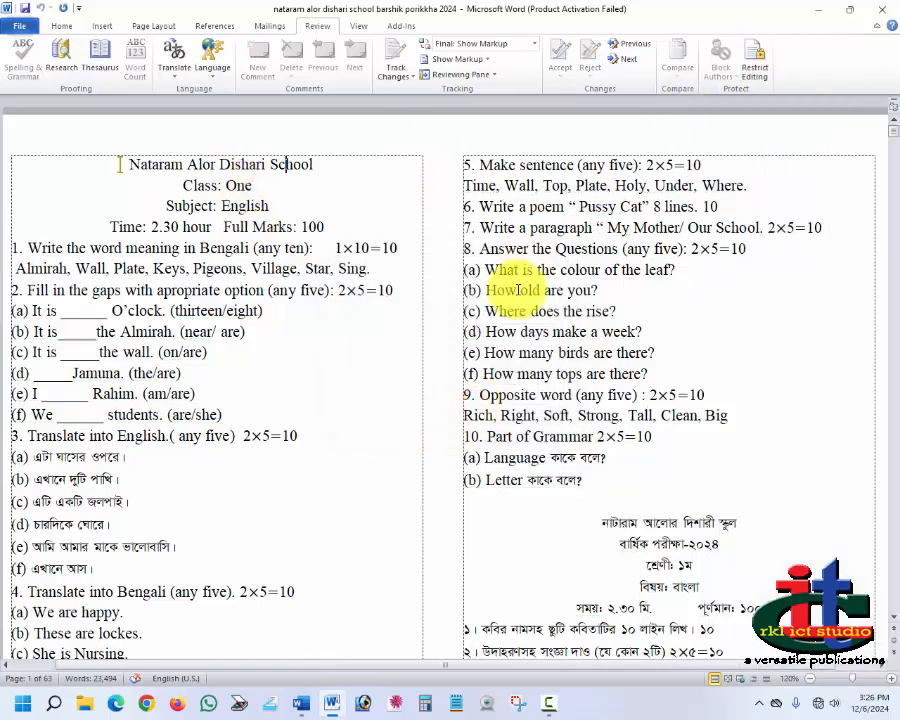
Step: Try deleting and selecting text in the protected exam paper, then reopen the Restrict Editing pane
key(BackSpace)
click(251, 233)
key(BackSpace)
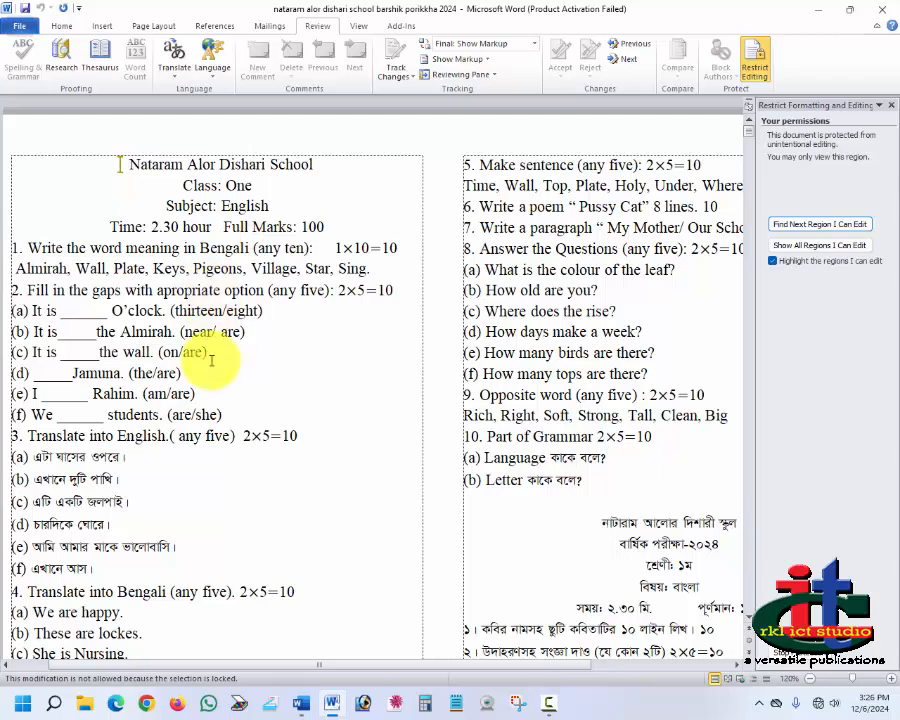
click(210, 358)
click(197, 293)
click(197, 261)
click(217, 235)
click(253, 243)
click(289, 311)
click(163, 532)
drag(208, 593, 263, 337)
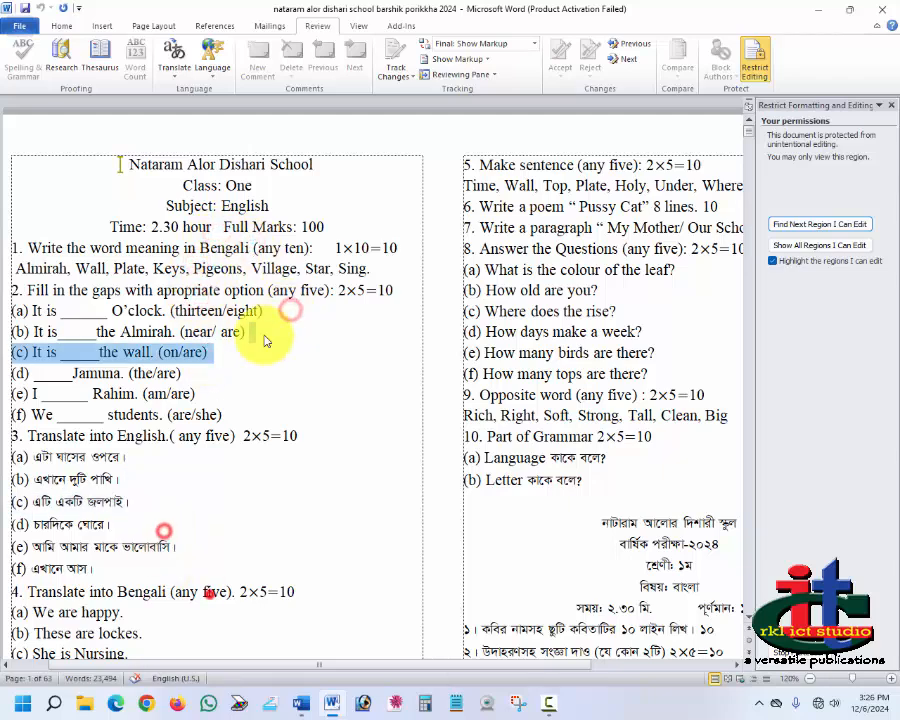
click(281, 299)
click(318, 275)
key(BackSpace)
click(766, 59)
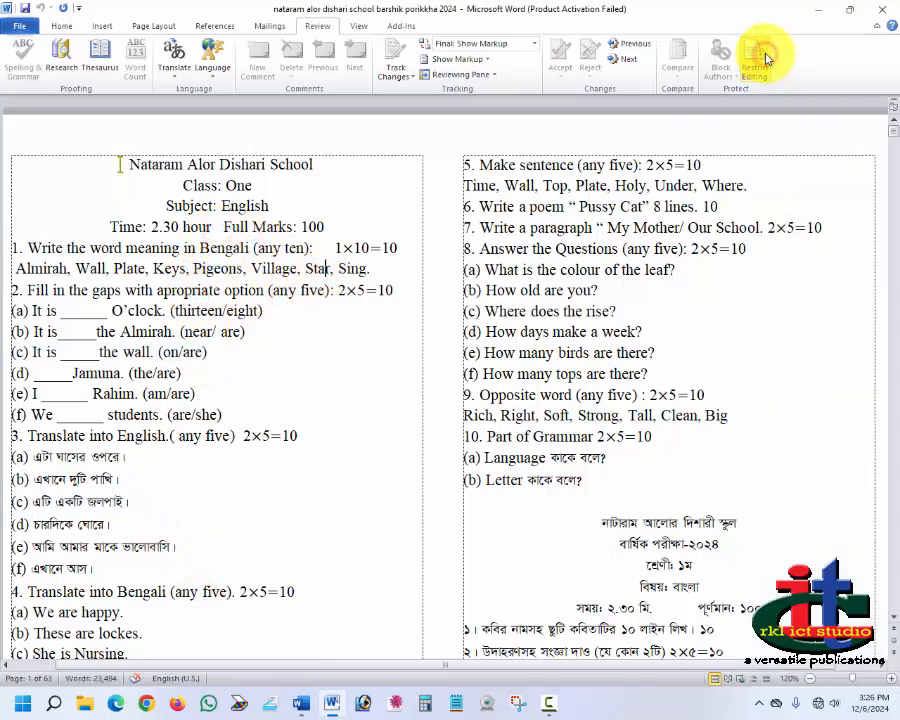
click(766, 58)
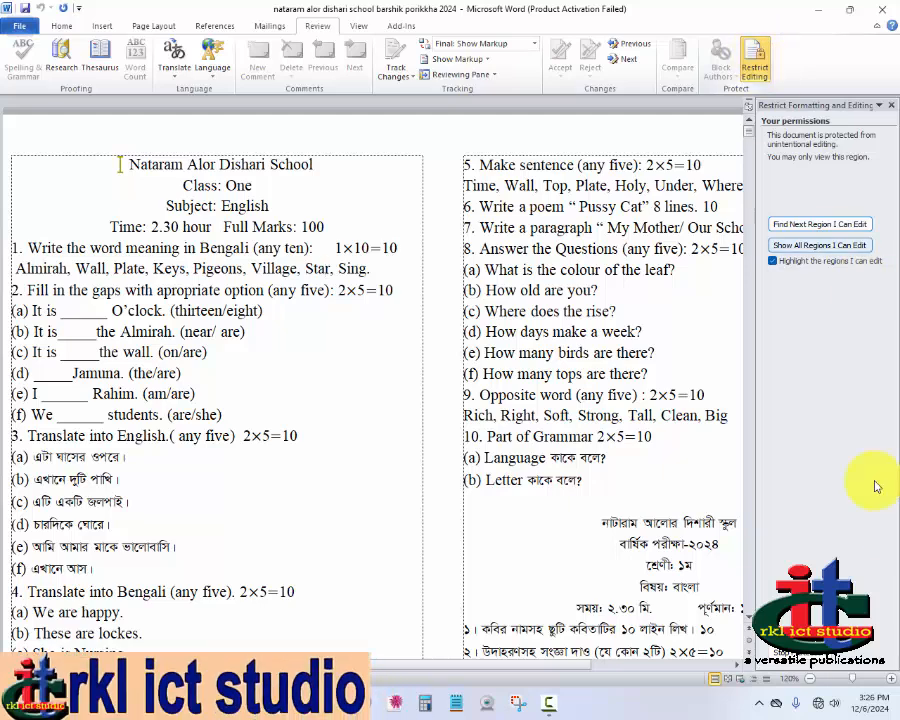